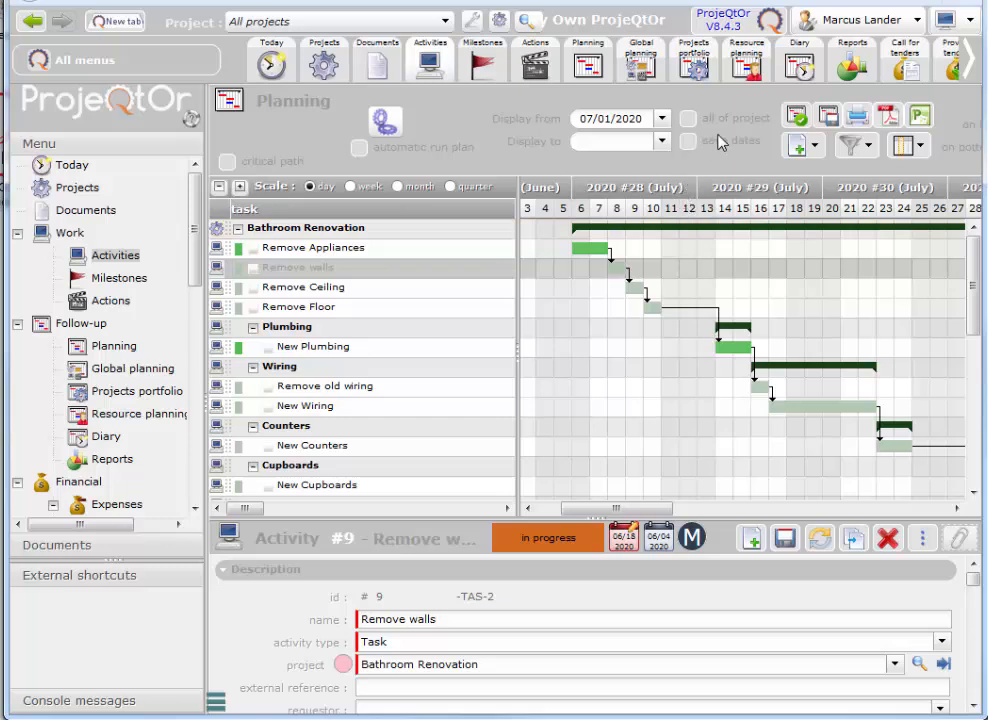
Assign the General Labour resource to the Remove Floor activity with 1 day of assigned work
left_click_drag(647, 512, 658, 509)
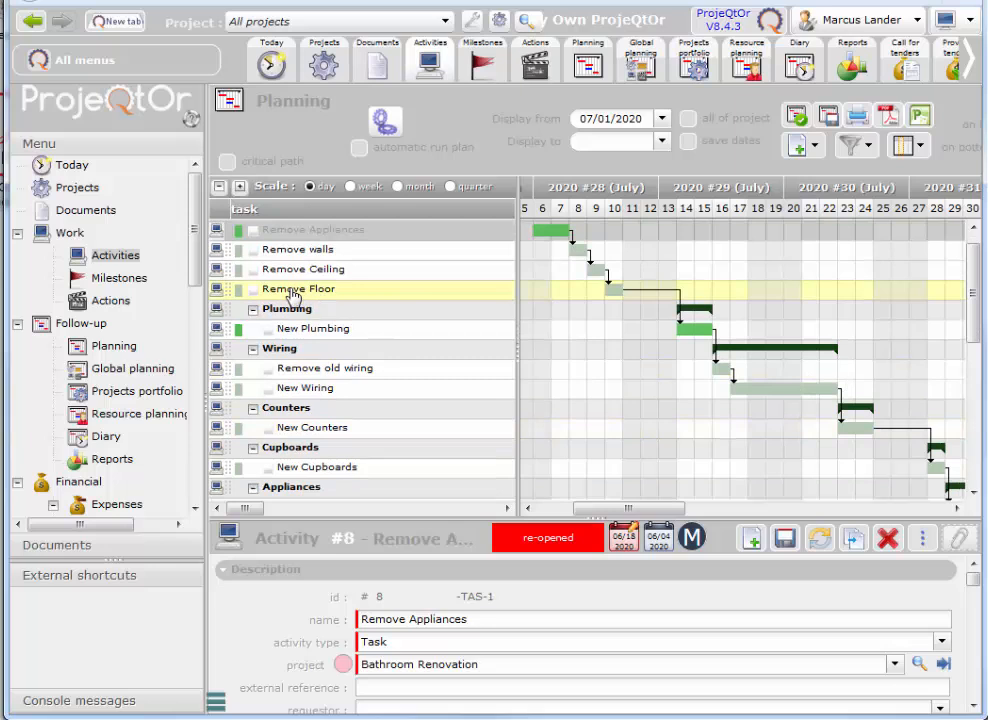
left_click(293, 292)
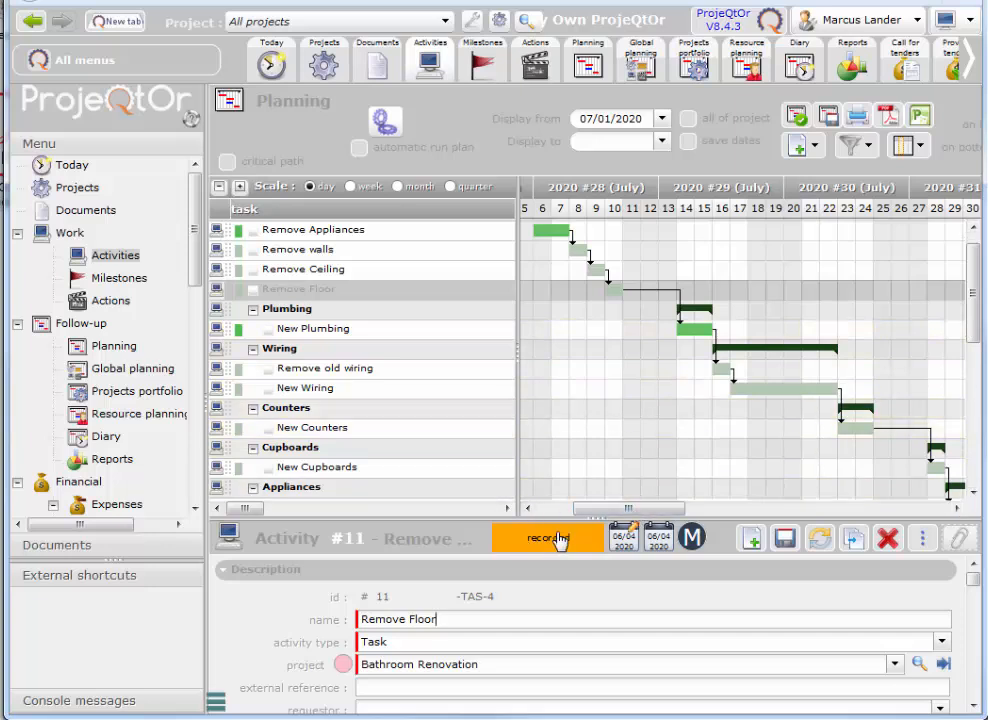
scroll(973, 276, "down", 2)
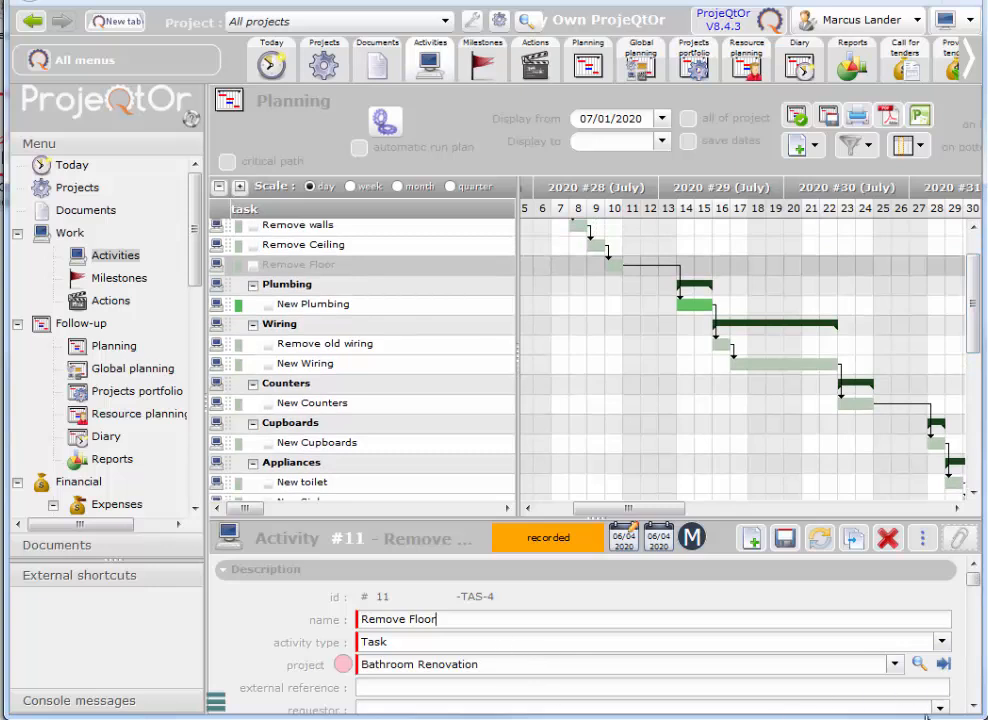
left_click(977, 707)
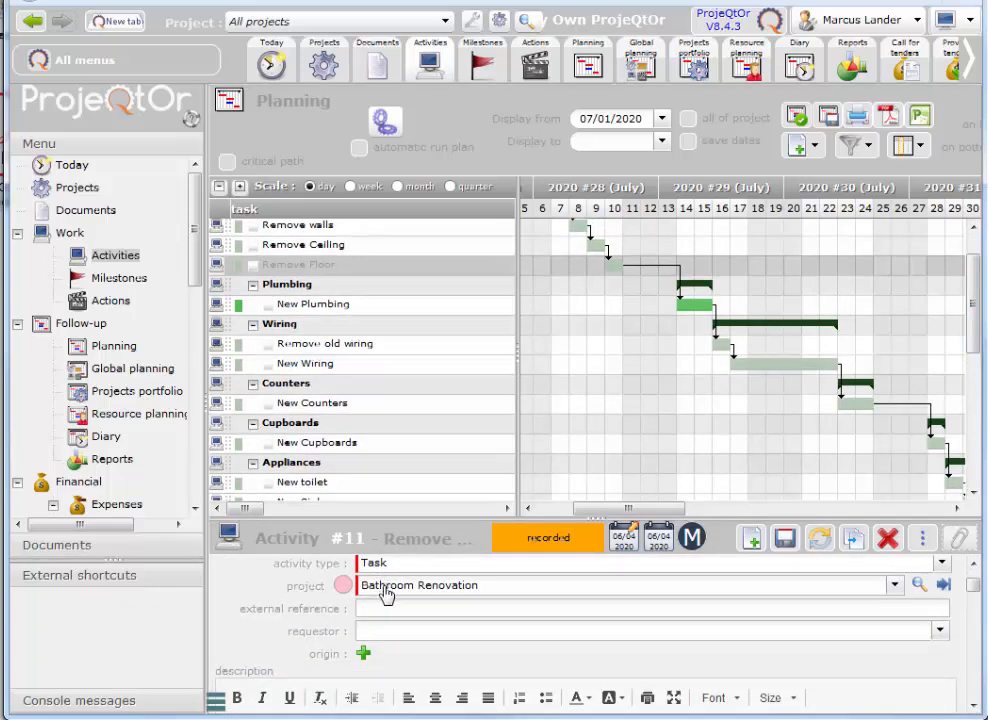
left_click(975, 707)
left_click(975, 707)
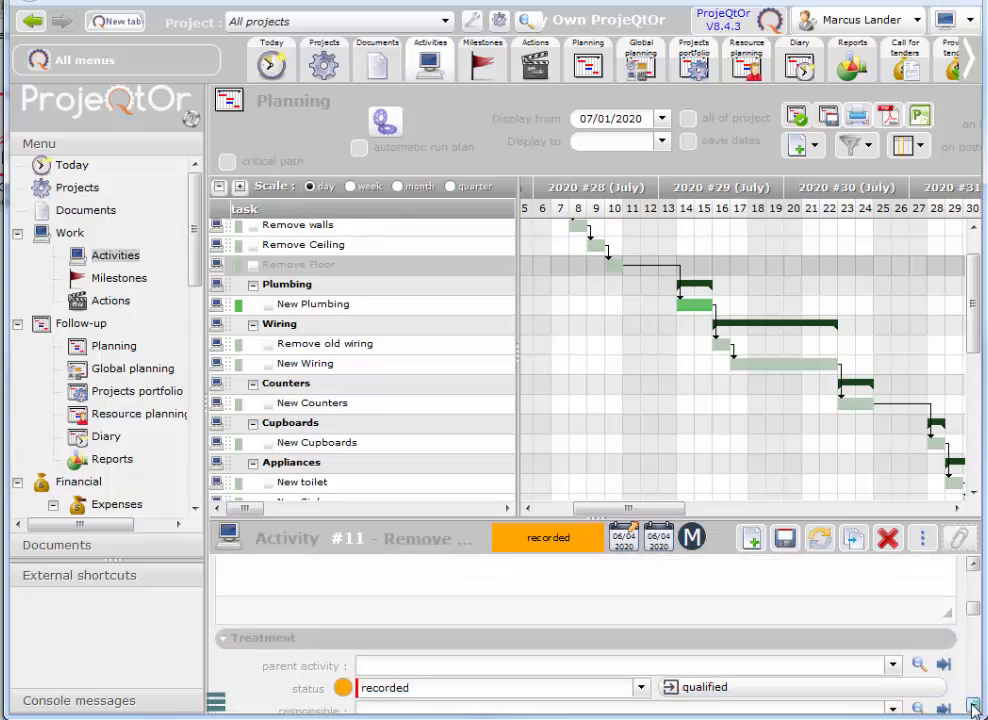
left_click(975, 707)
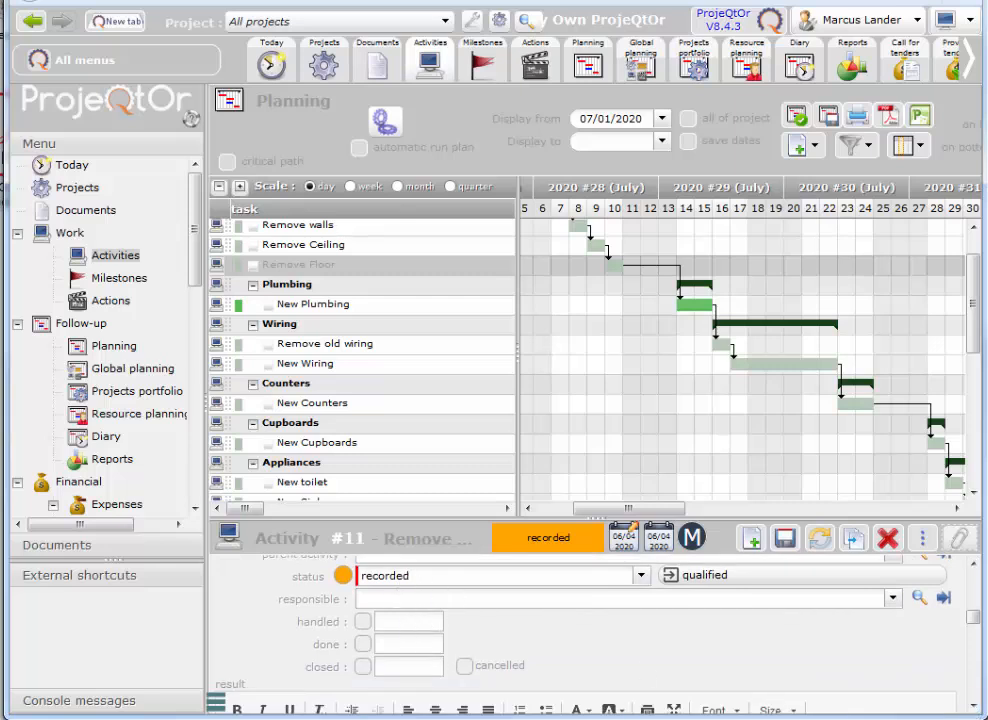
scroll(499, 637, "down", 3)
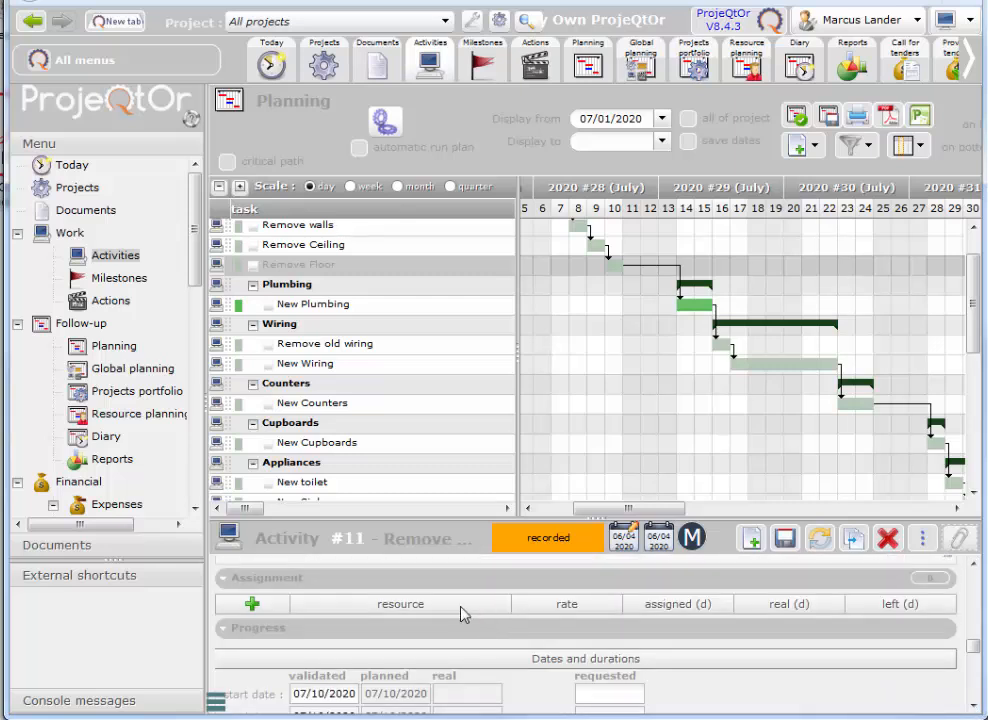
left_click(252, 605)
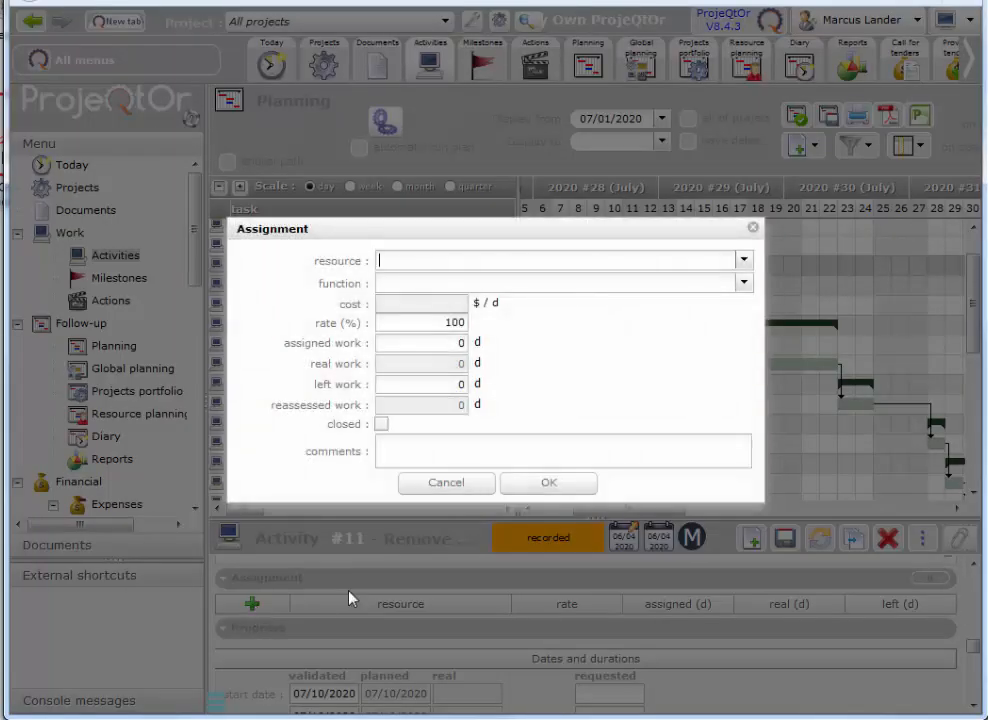
left_click(743, 260)
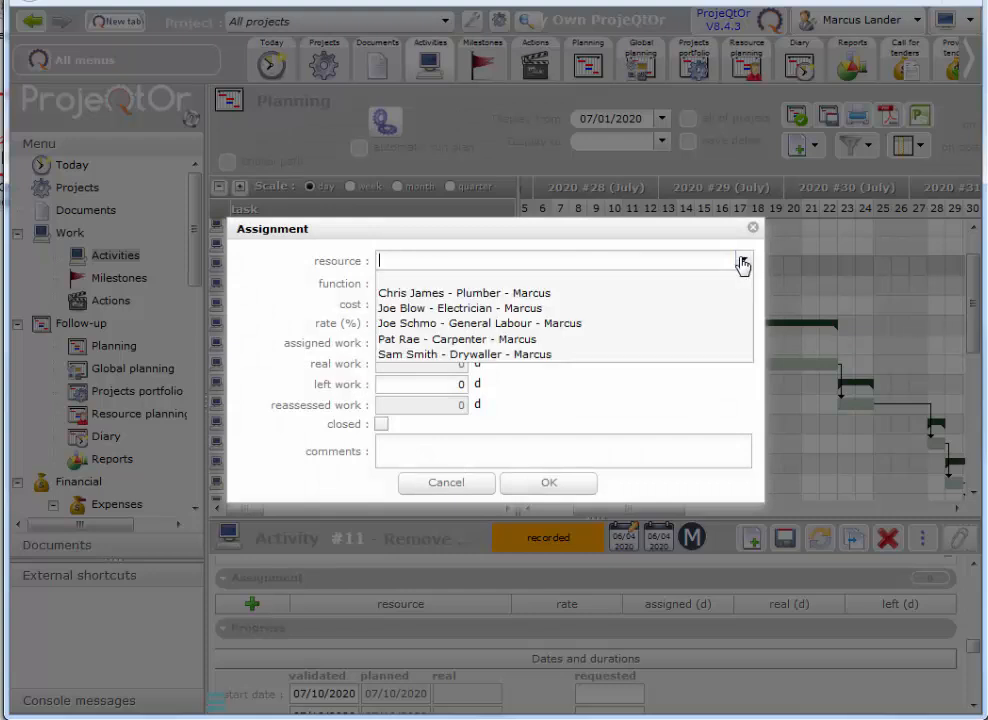
left_click(690, 323)
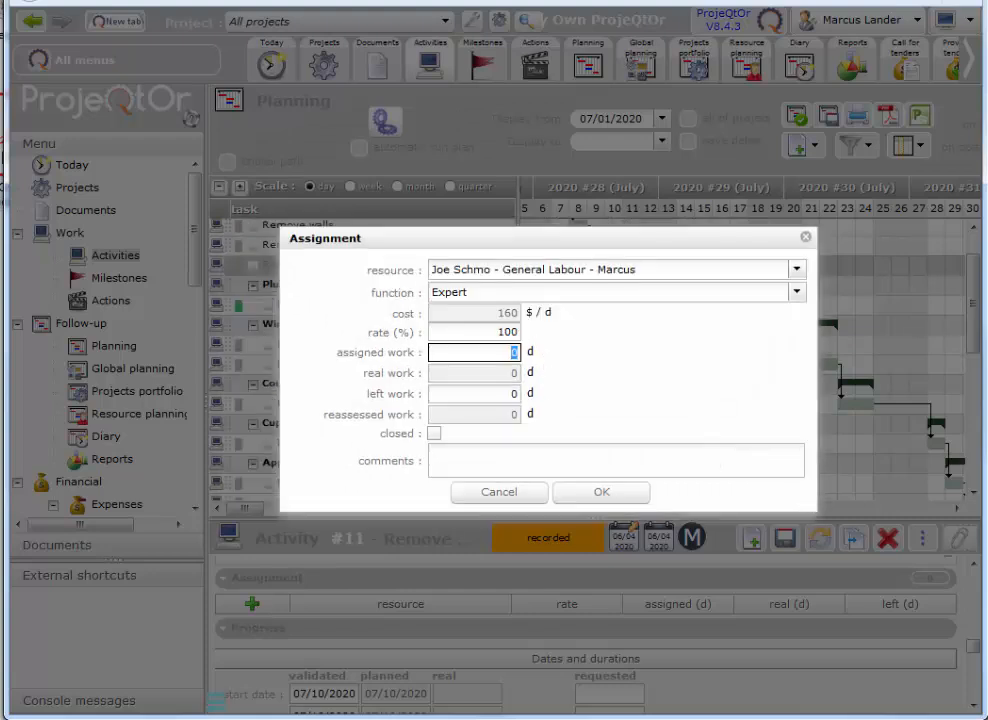
key("Tab")
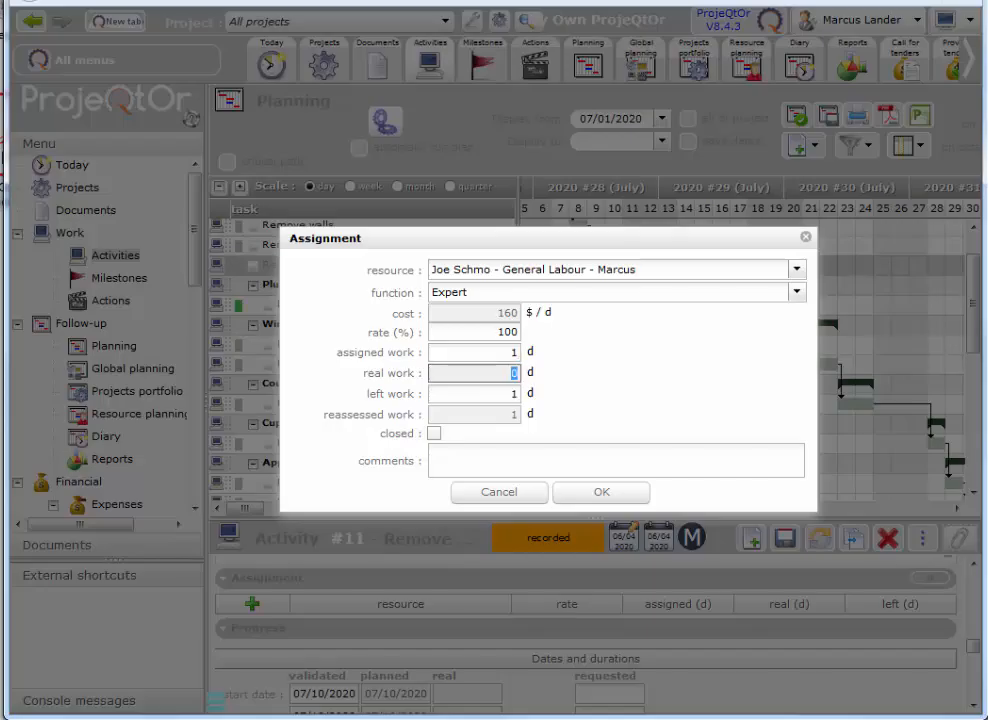
key("Tab")
key("Return")
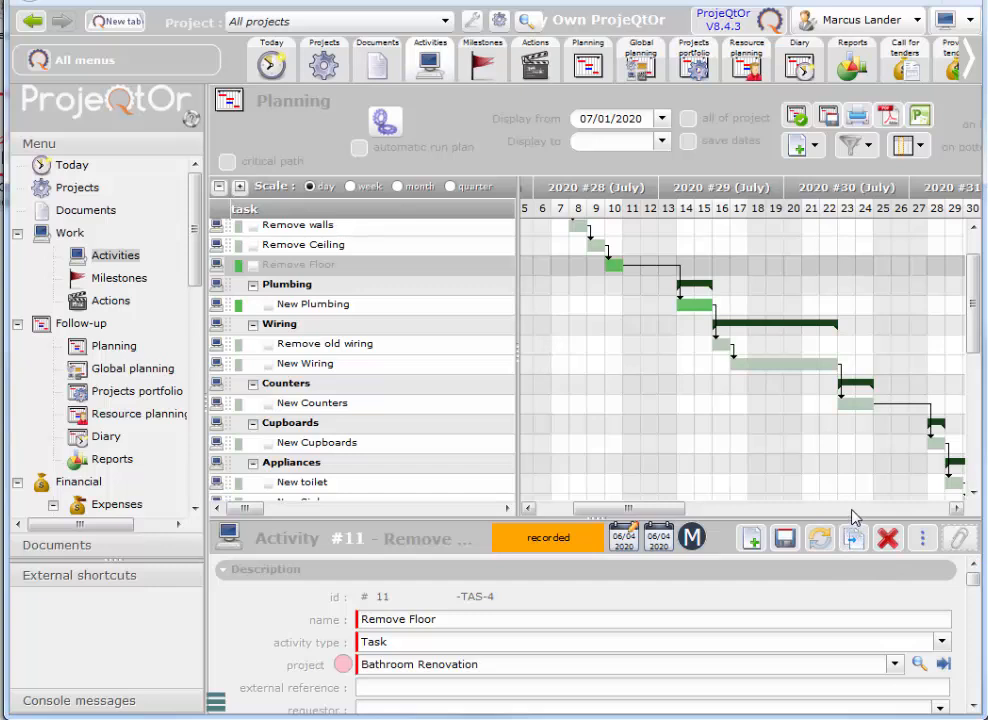
Save a private planning baseline named "baseline2" for the Bathroom Renovation project
left_click(830, 117)
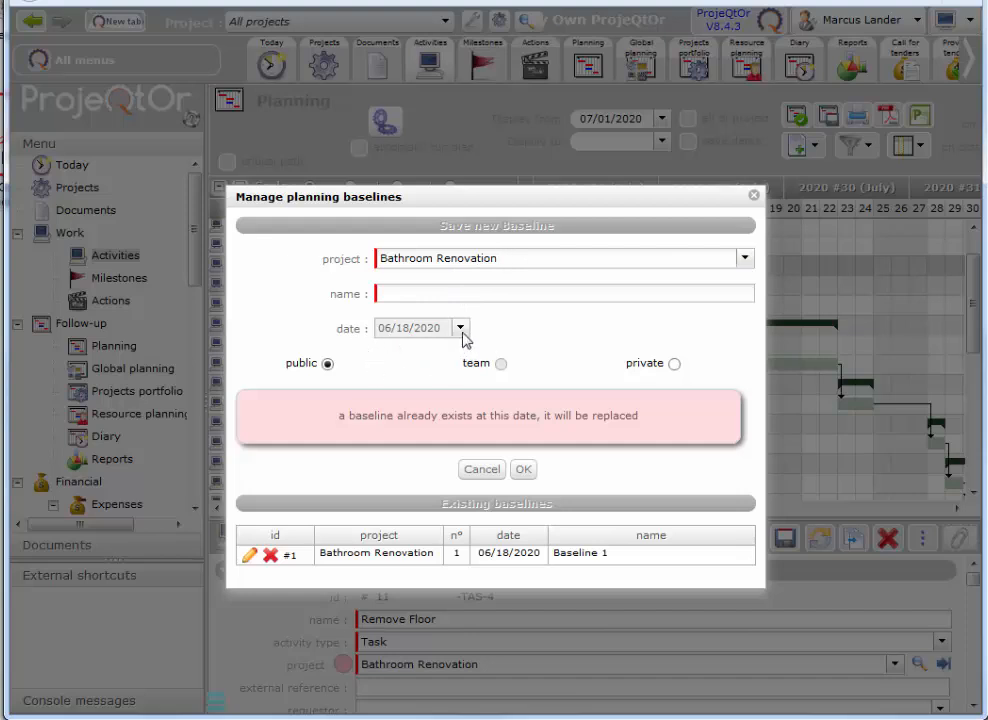
left_click(675, 366)
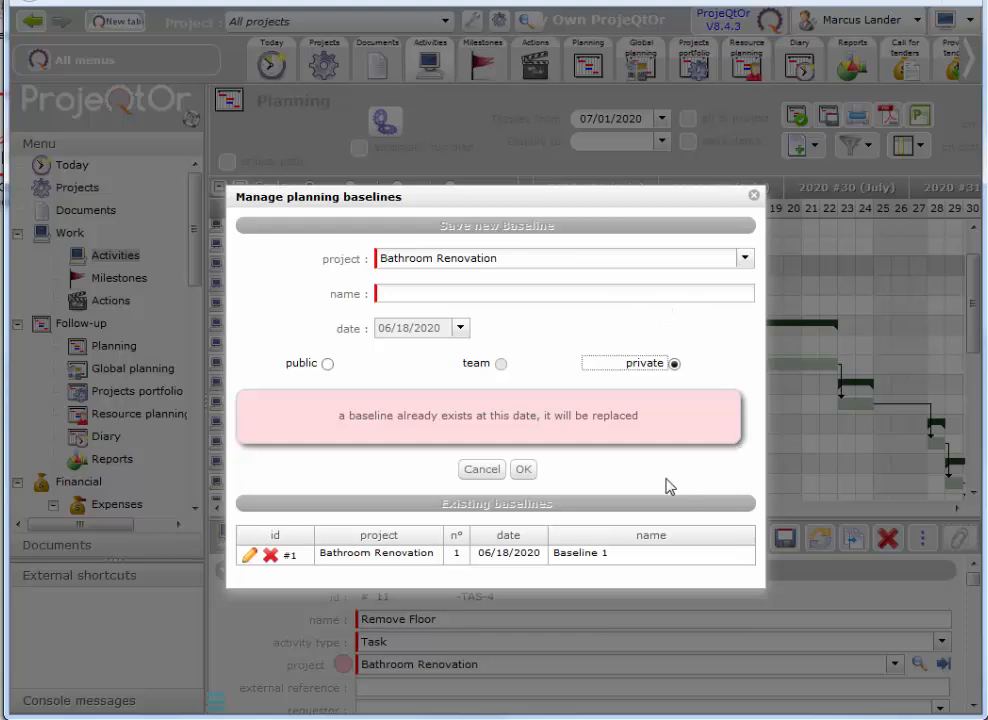
left_click(643, 299)
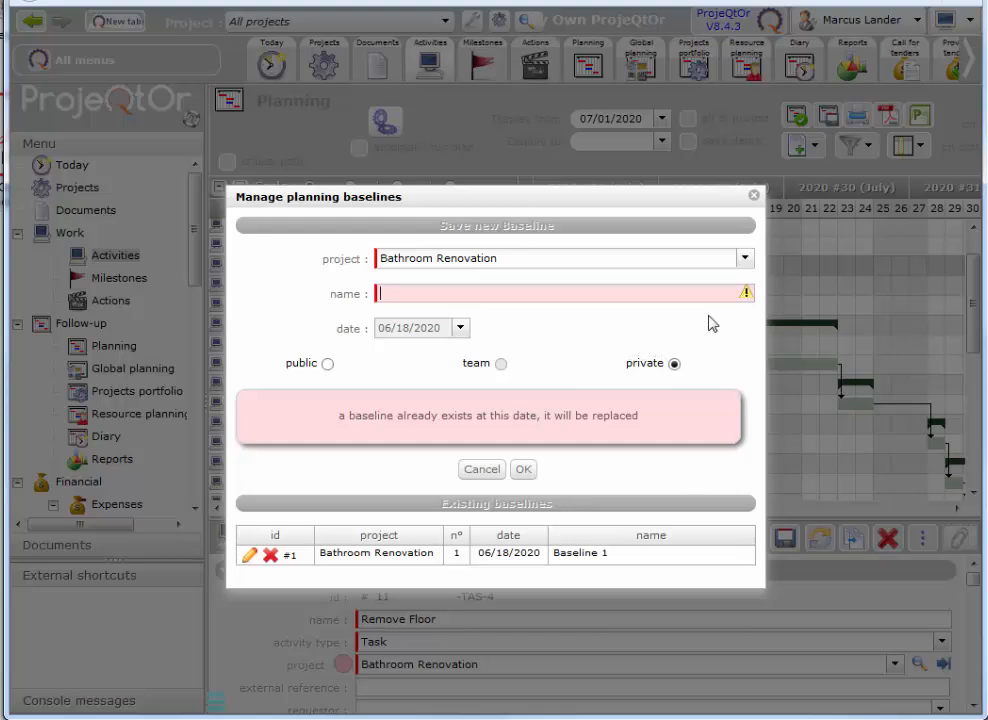
type("baseline2")
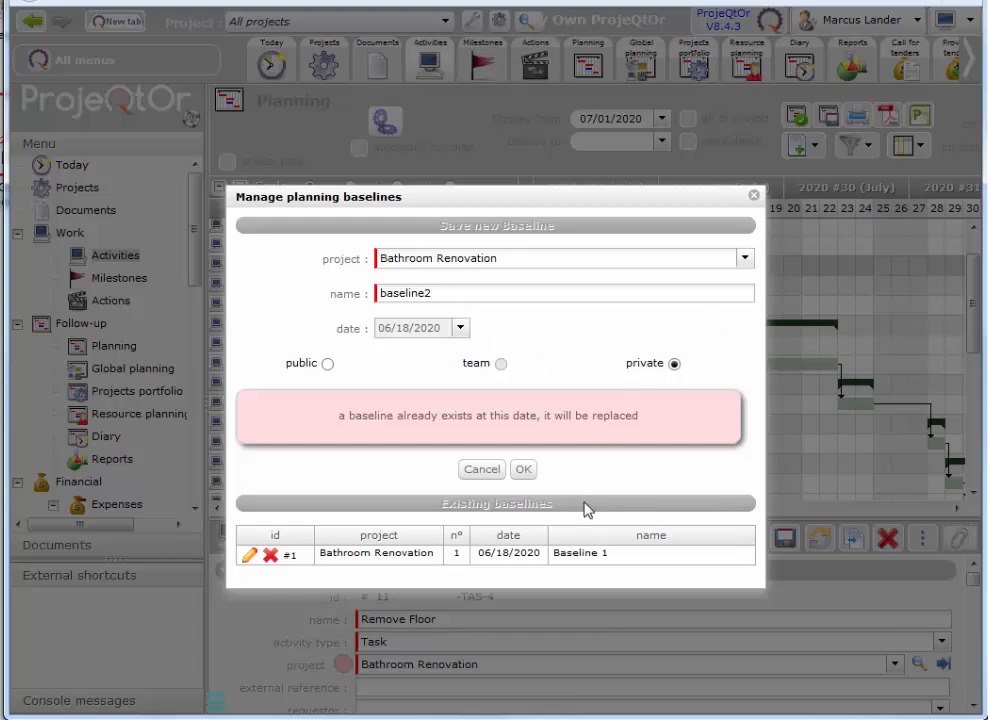
left_click(524, 469)
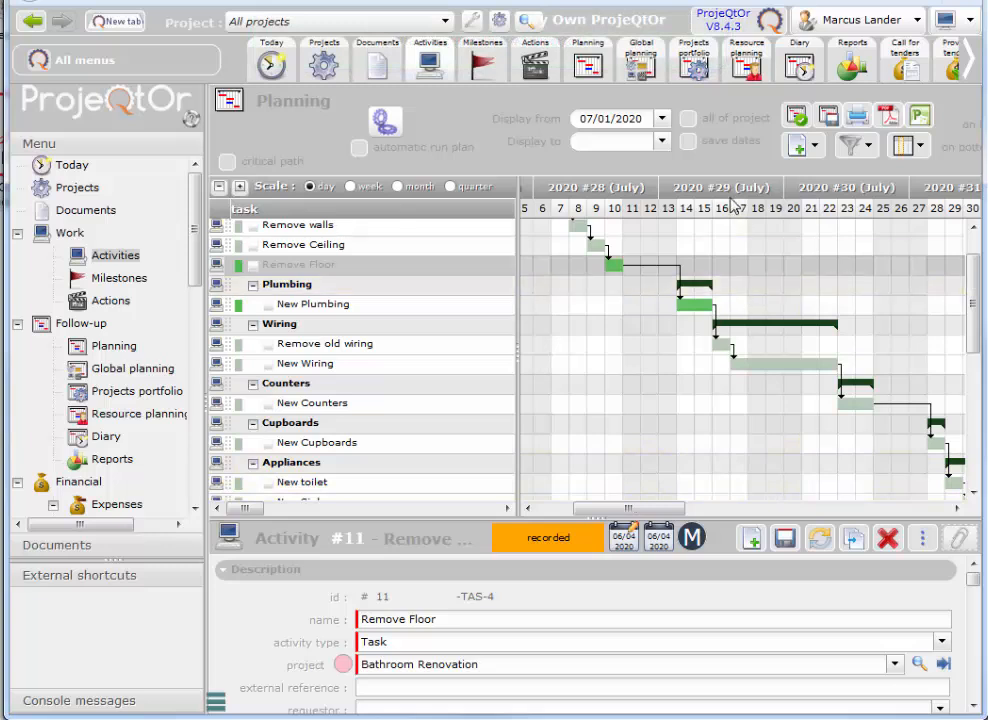
Widen the window to reach the baseline display options and show baseline2 on top of the Gantt chart
left_click_drag(660, 509, 608, 517)
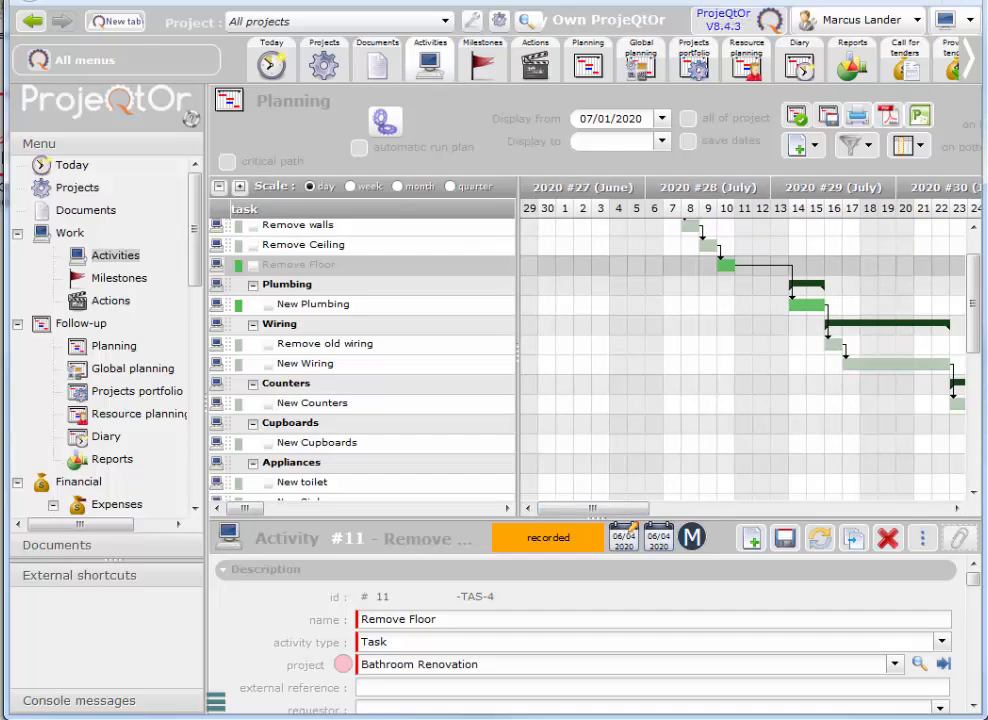
left_click_drag(620, 2, 241, 13)
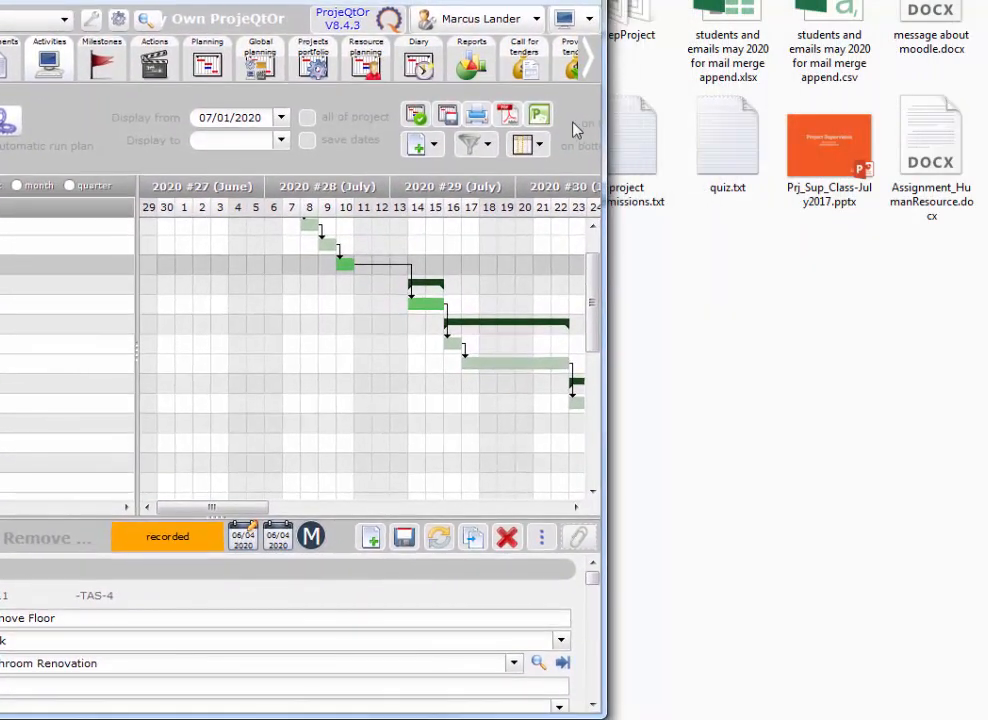
left_click_drag(600, 135, 943, 154)
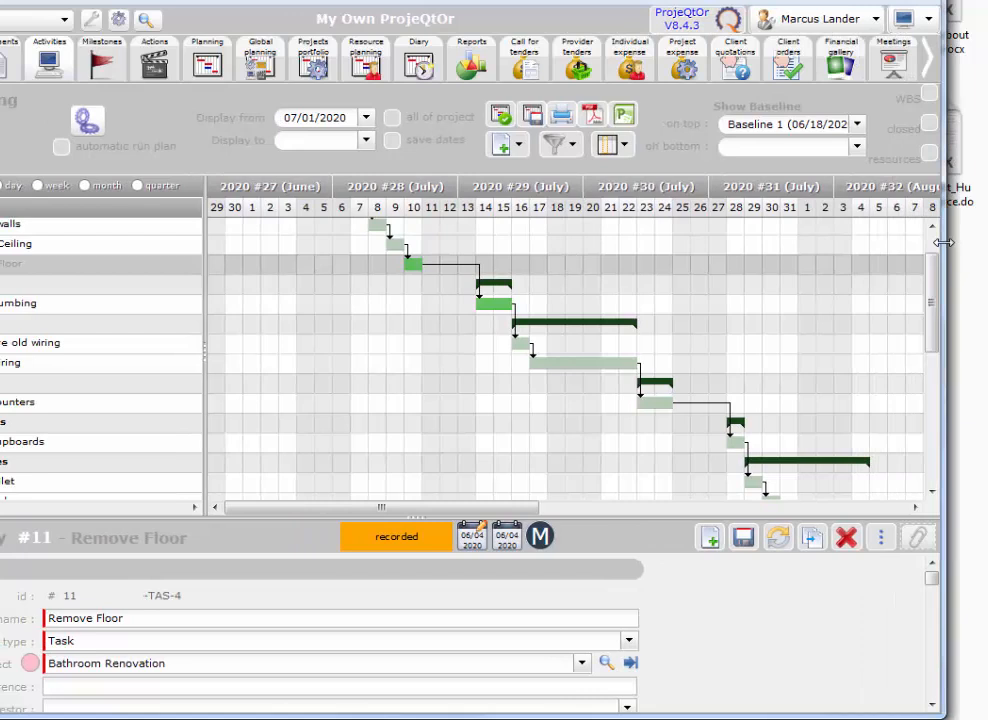
left_click_drag(944, 242, 979, 241)
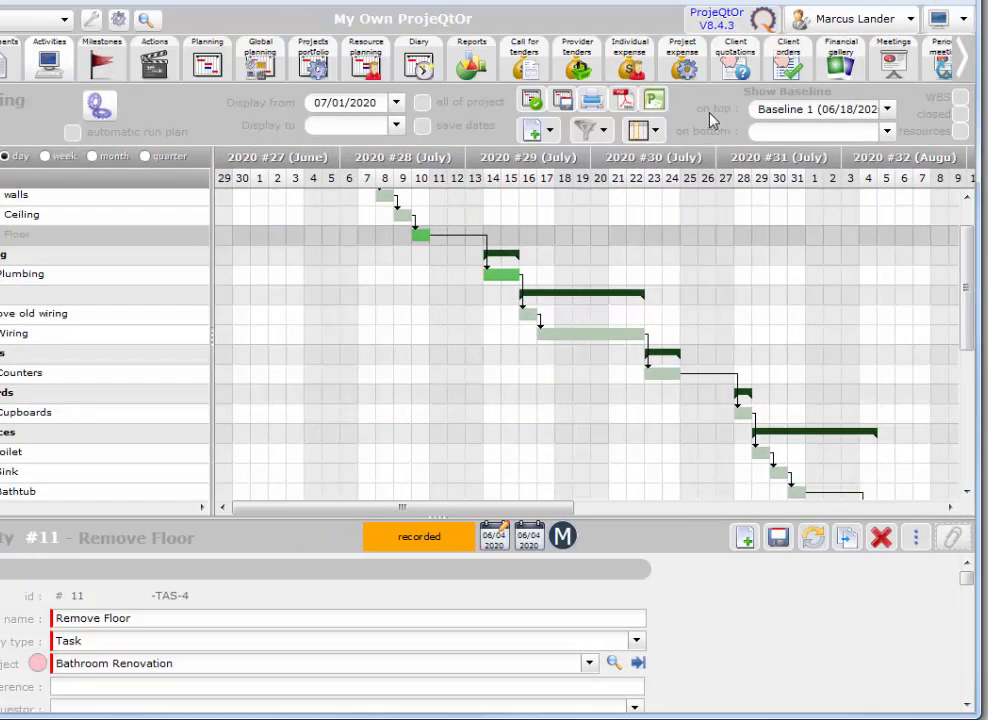
left_click(888, 110)
left_click(785, 142)
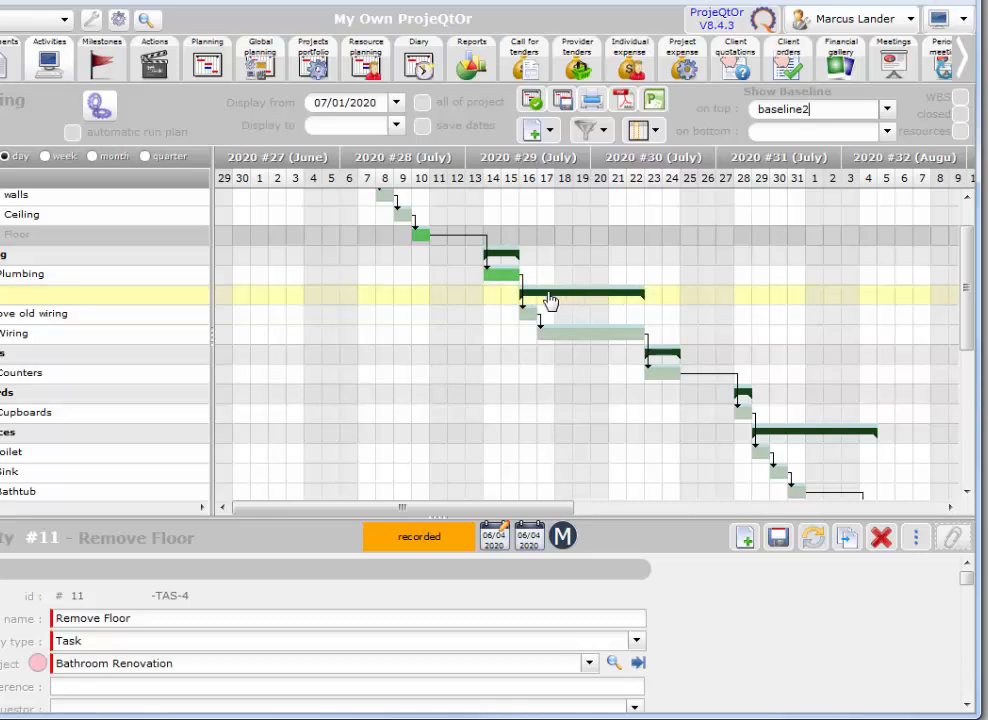
left_click_drag(966, 297, 969, 265)
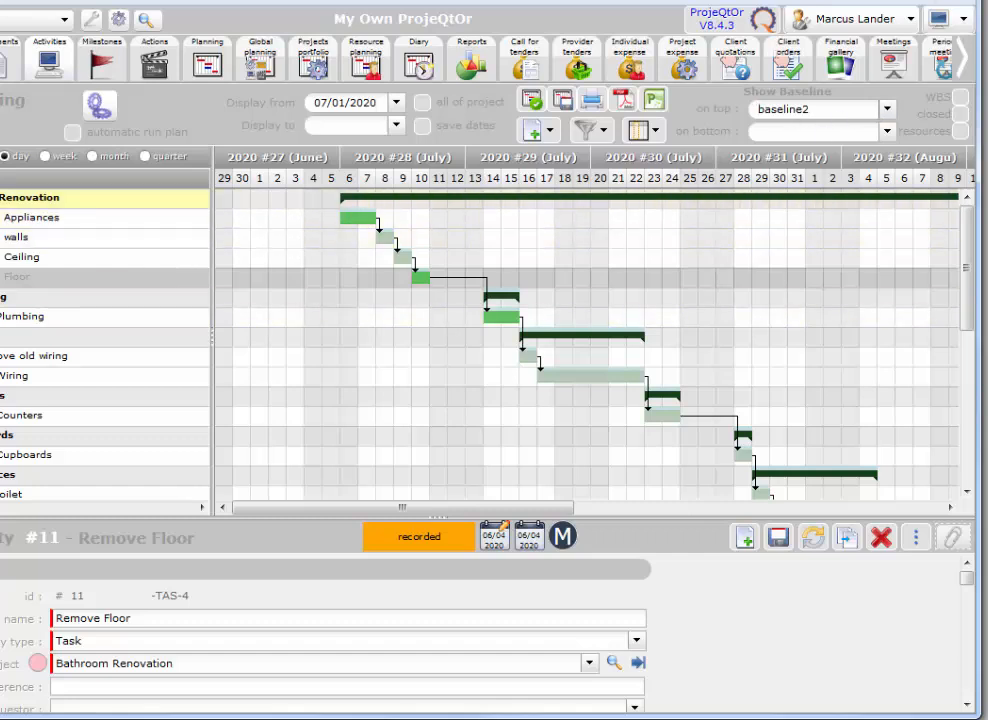
left_click_drag(0, 240, 2, 240)
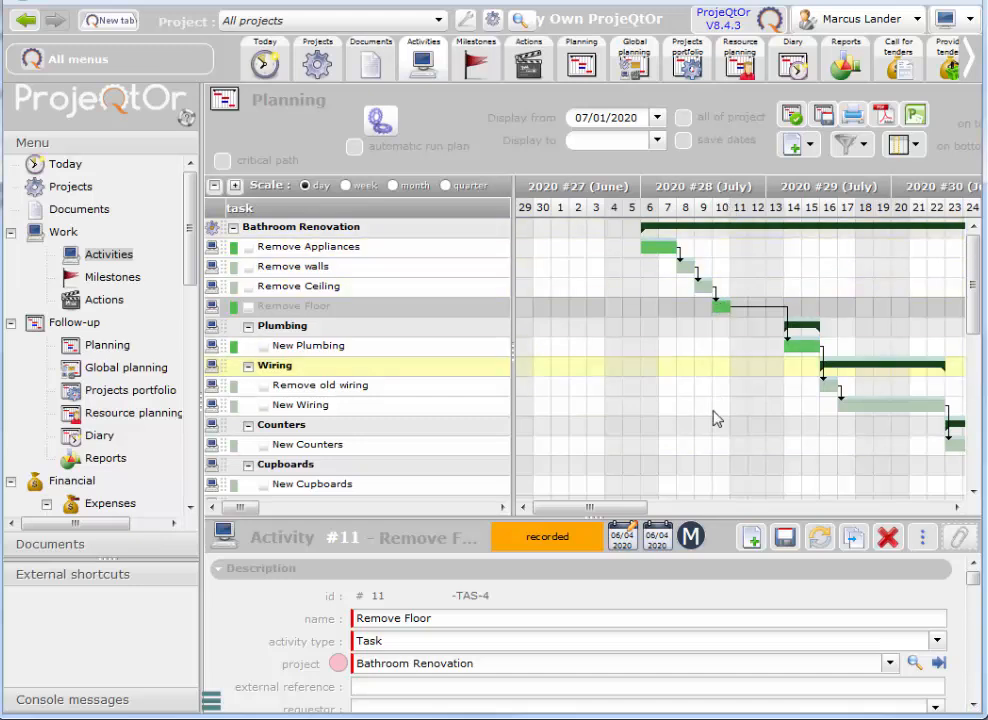
Set the Remove Floor activity's status to in progress and make the General Labour resource responsible for it
mouse_move(720, 318)
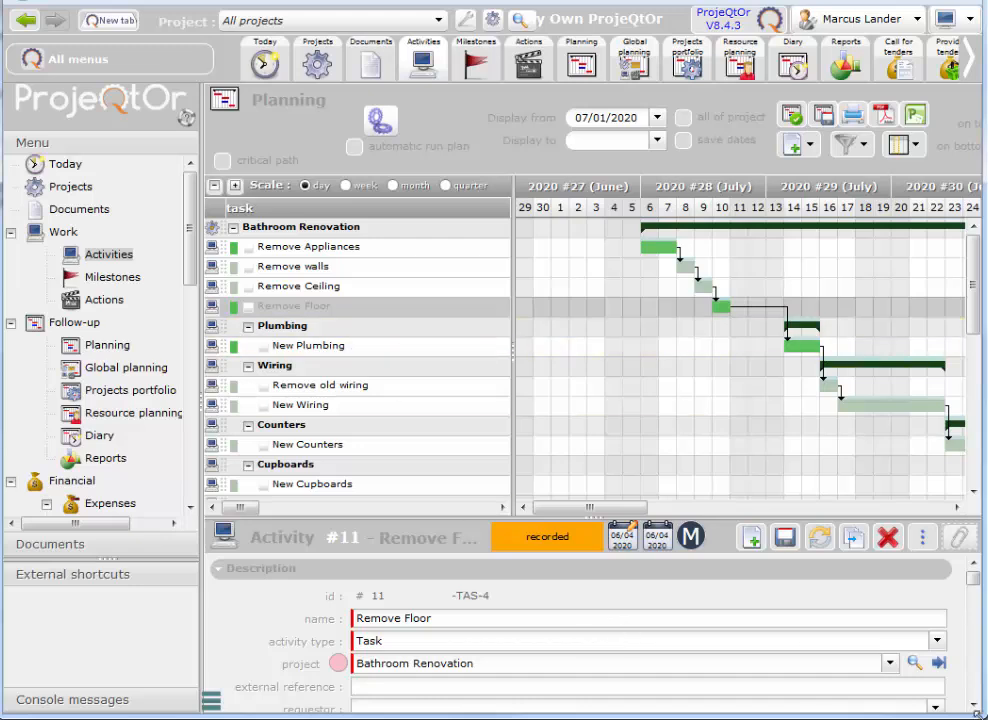
scroll(973, 706, "down", 5)
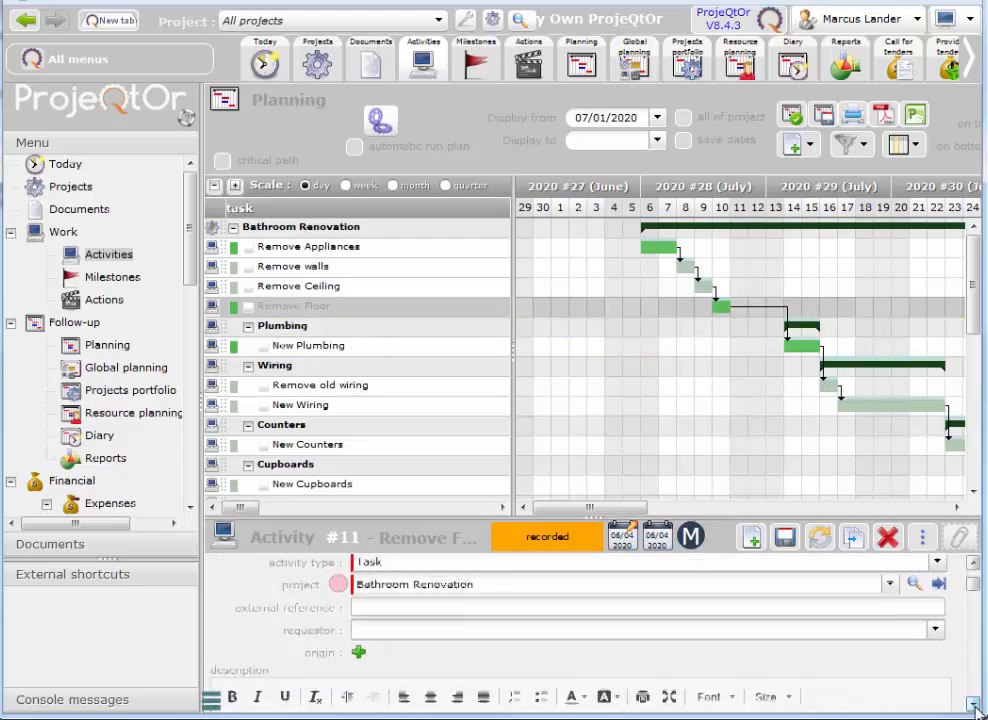
scroll(973, 706, "down", 5)
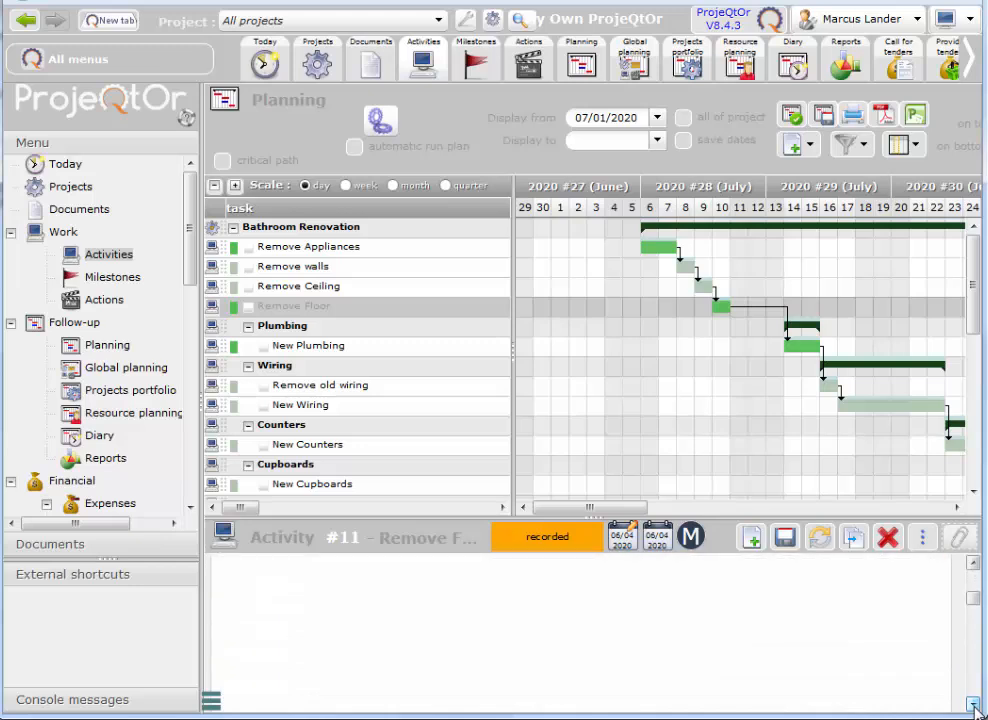
scroll(973, 706, "down", 1)
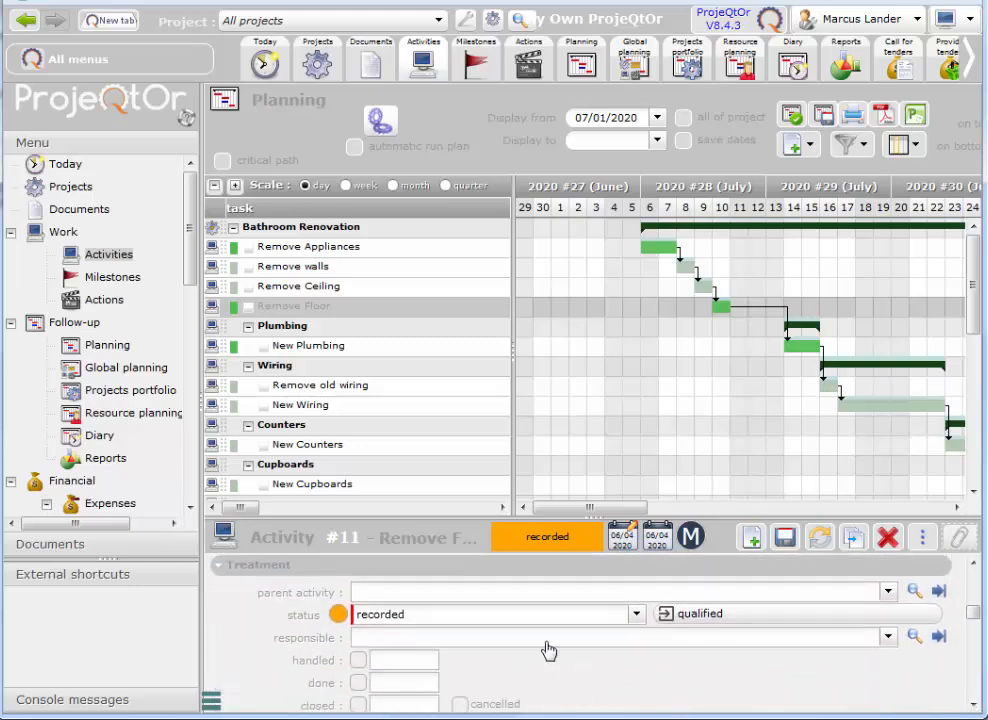
left_click(636, 615)
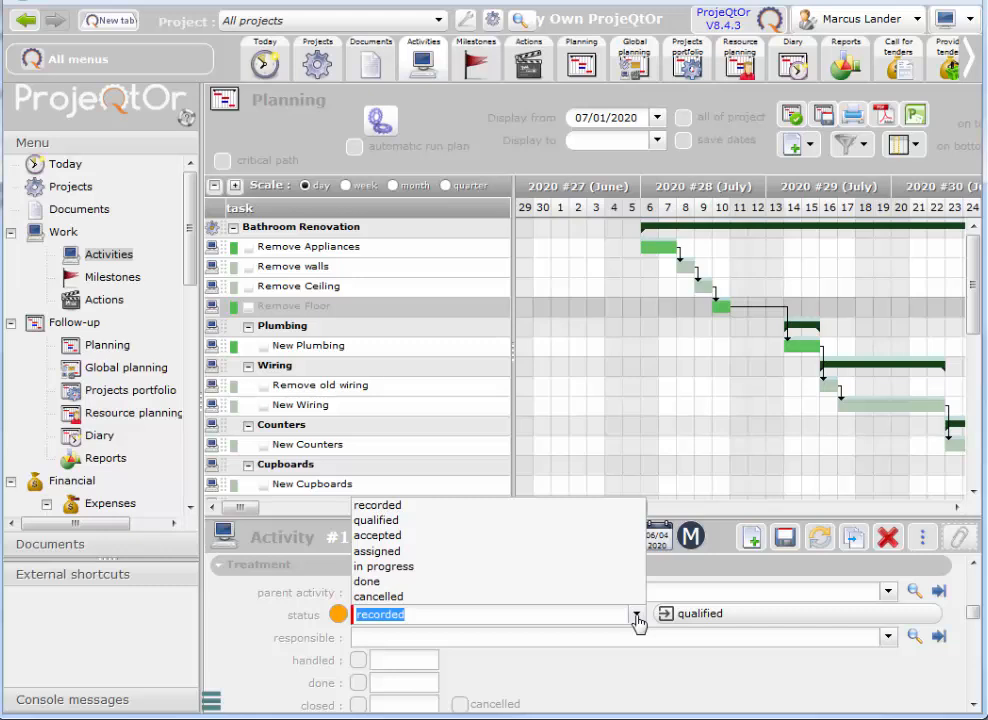
left_click(391, 574)
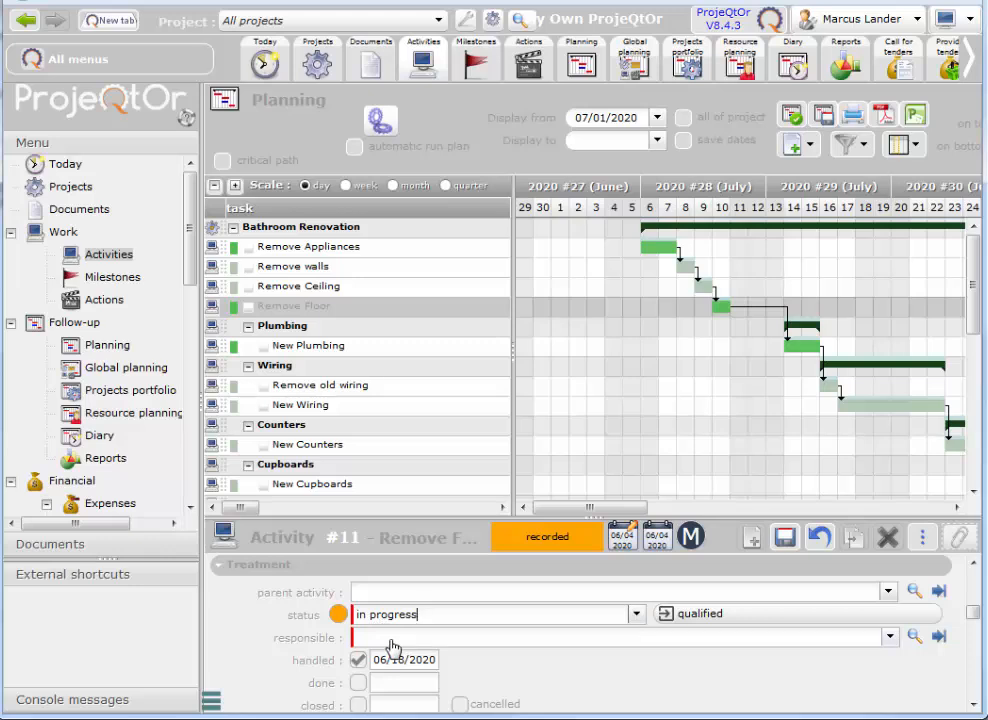
left_click(888, 638)
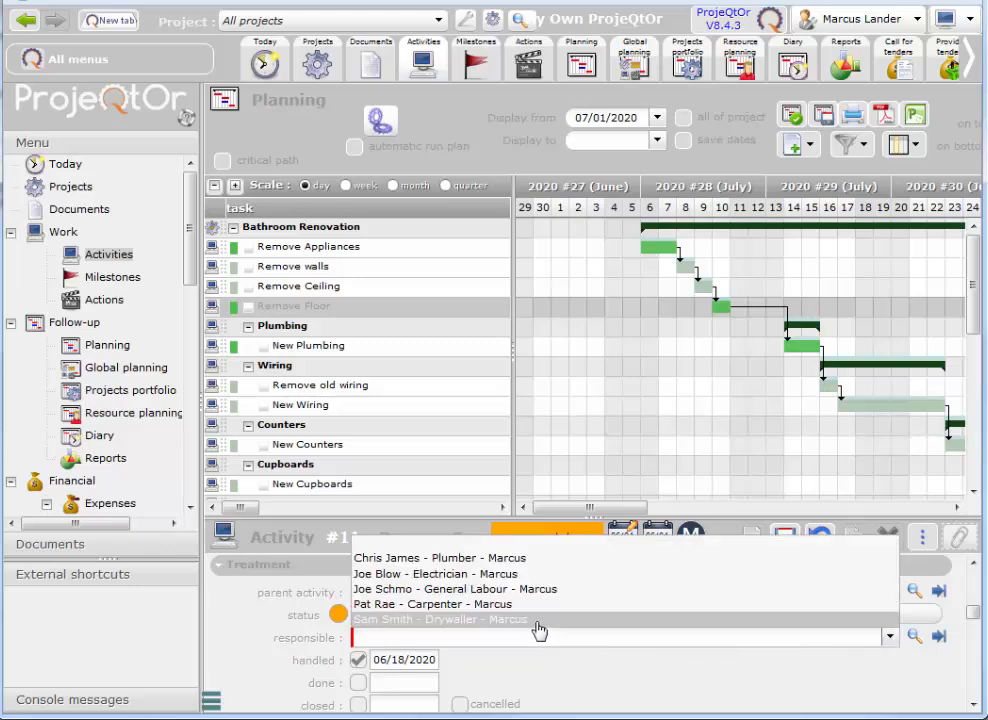
left_click(475, 592)
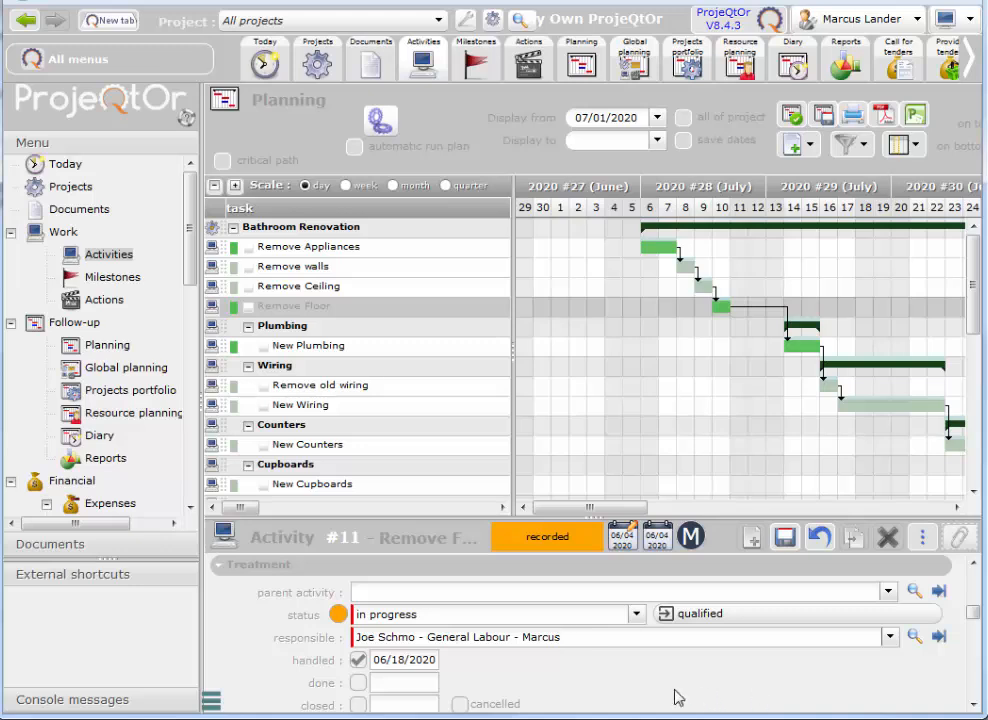
Set the Remove Floor activity's handled date to 07/10/2020
left_click(395, 668)
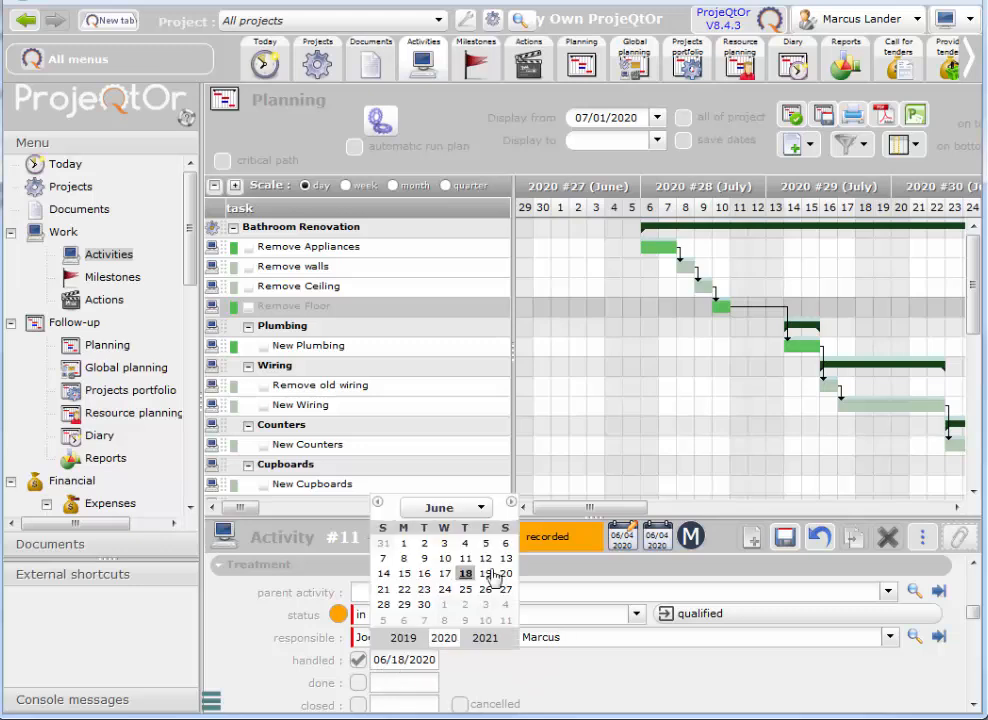
left_click(482, 512)
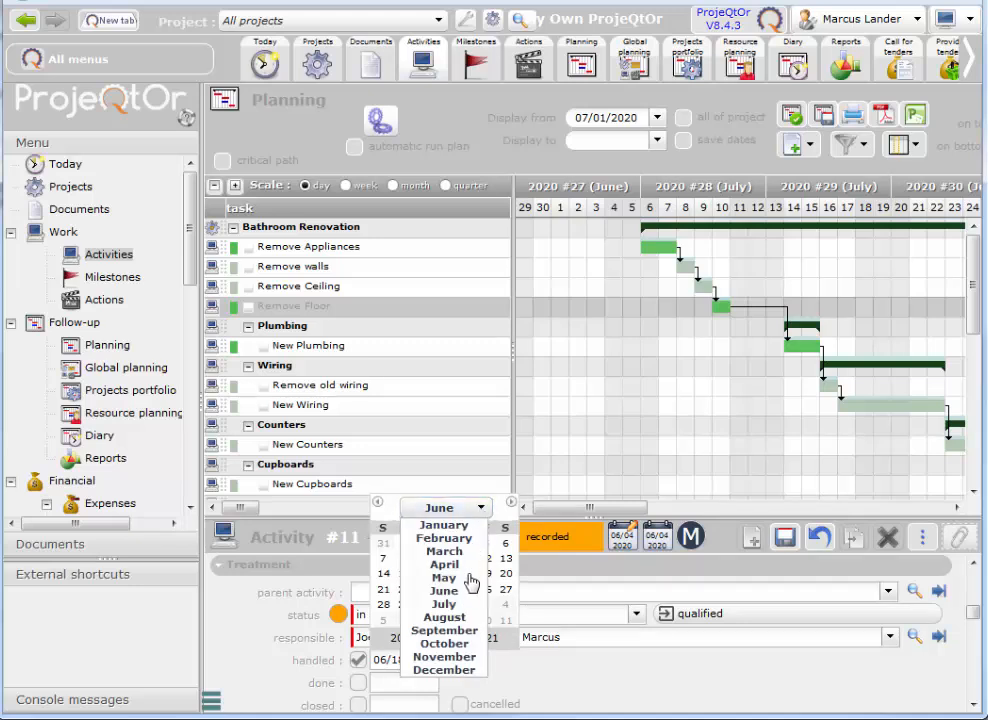
left_click(444, 604)
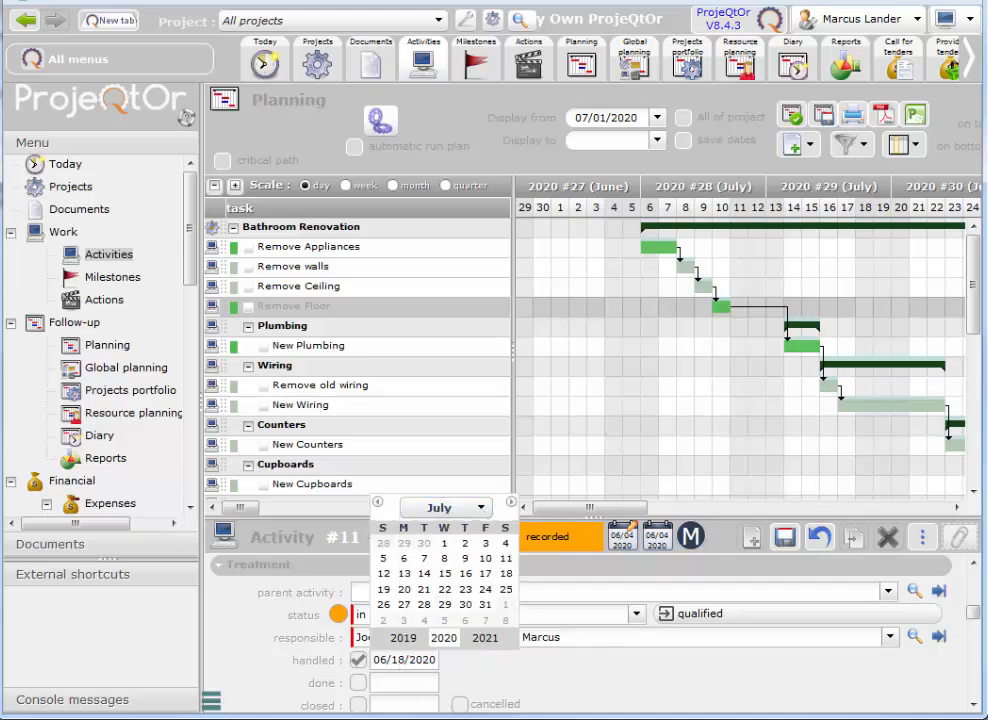
left_click(485, 558)
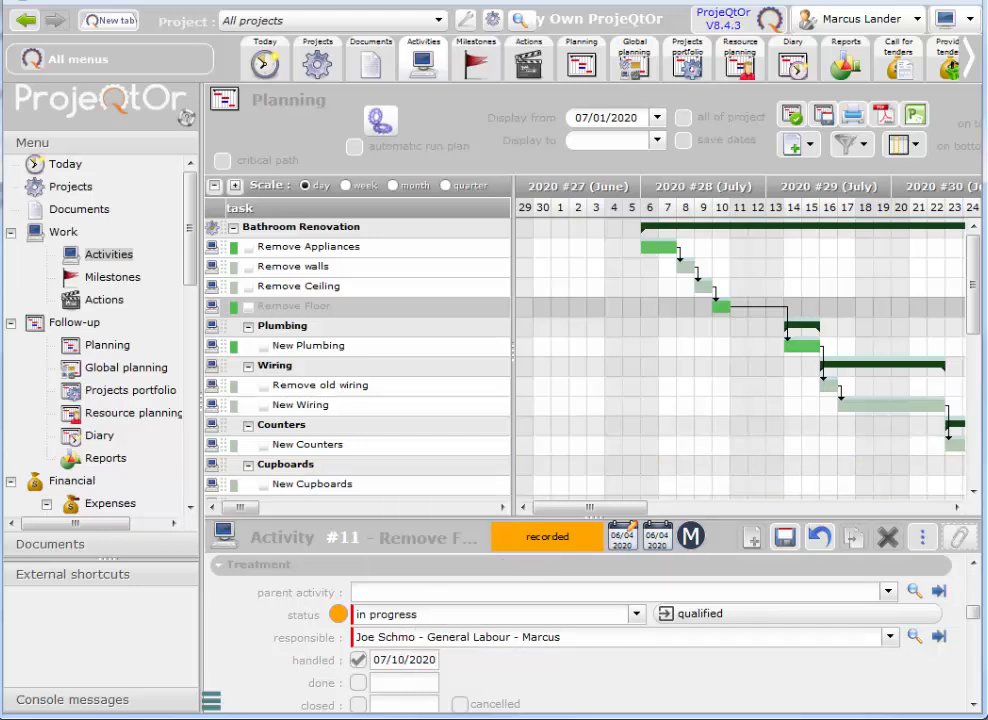
Set the Remove Floor activity's done date to 07/15/2020 and save the activity
scroll(955, 703, "down", 1)
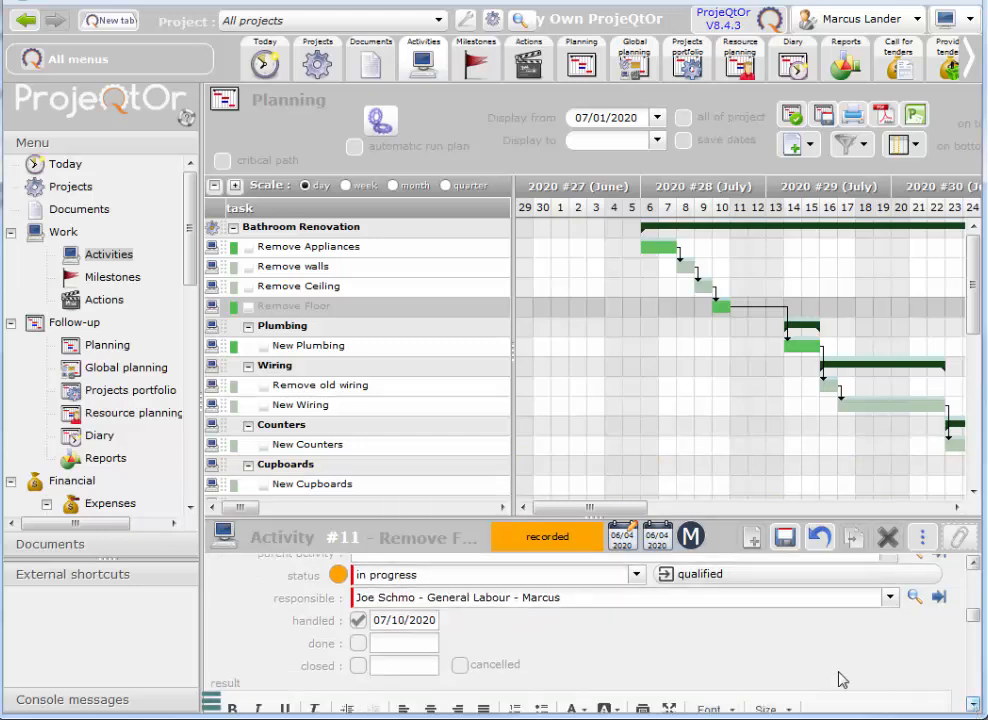
left_click(415, 652)
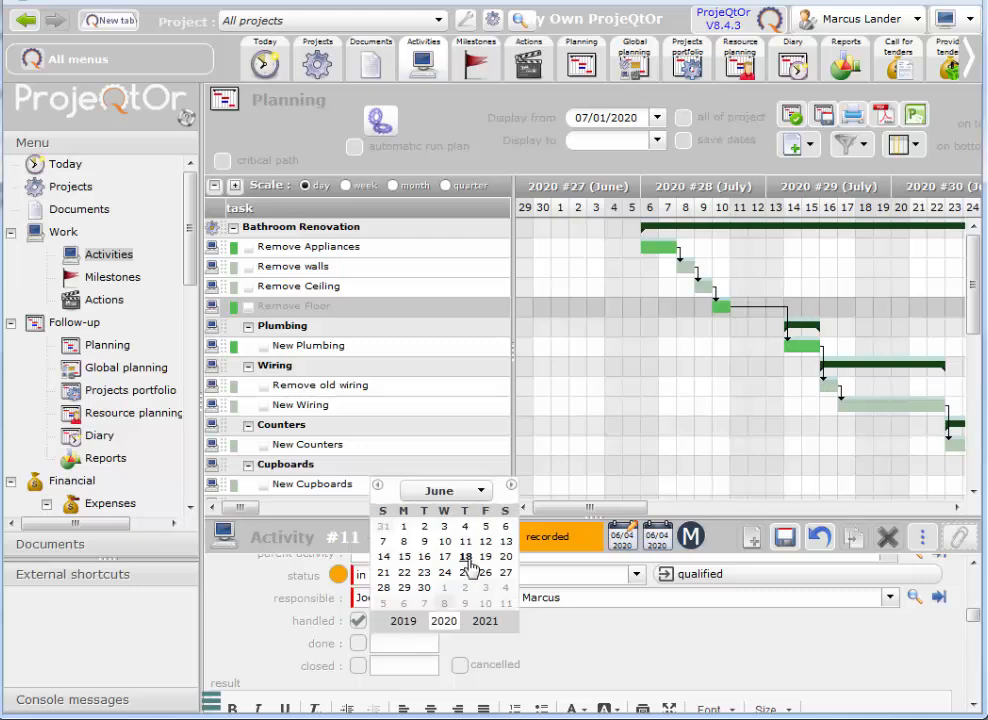
left_click(483, 494)
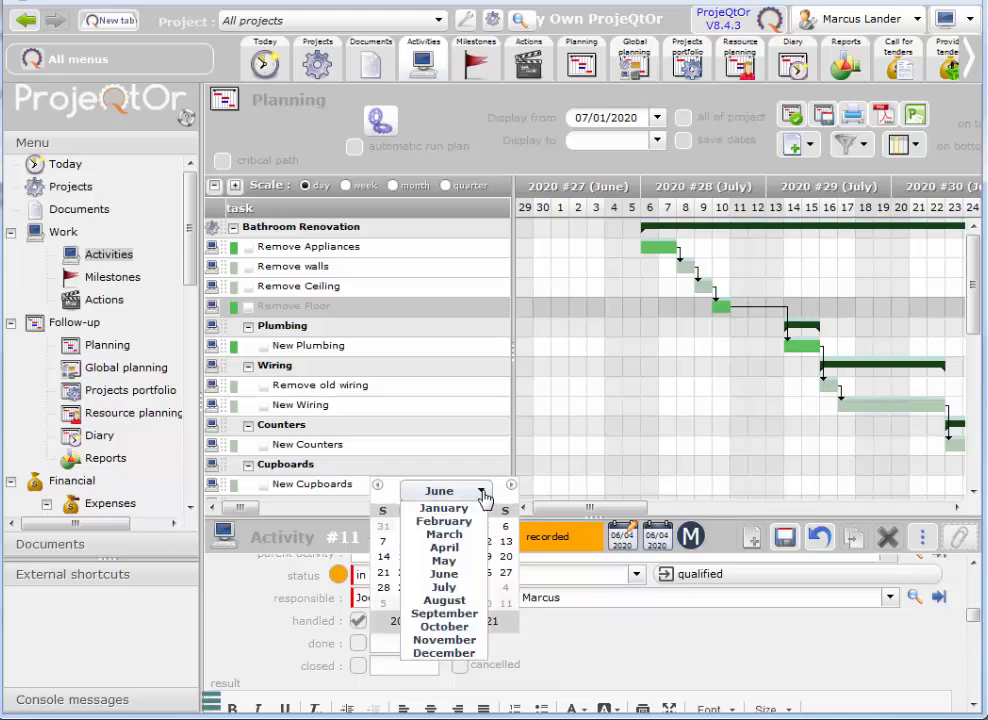
left_click(455, 588)
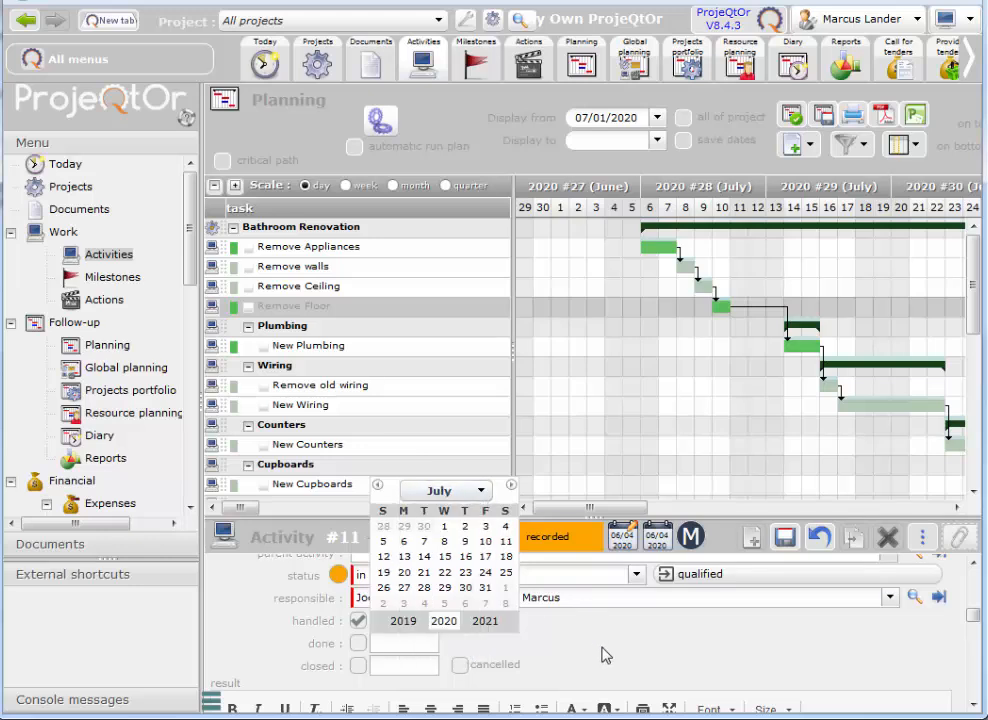
left_click(445, 556)
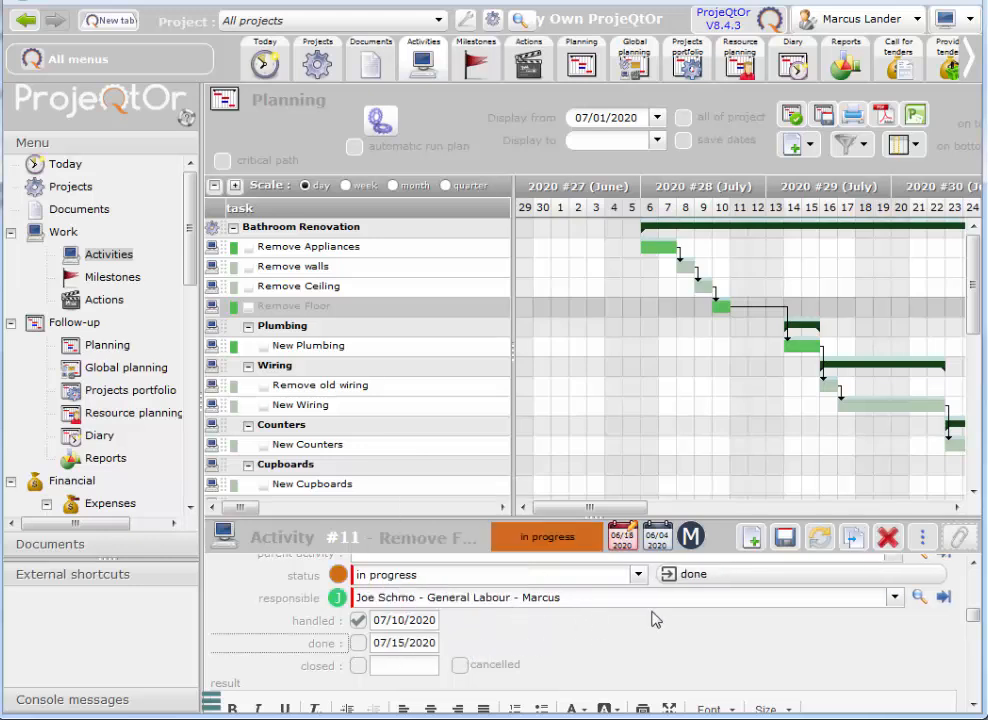
Move the activity to done and save the result that the labourer completed the task, with termites and dry rot, taking an additional 2 days
left_click(690, 578)
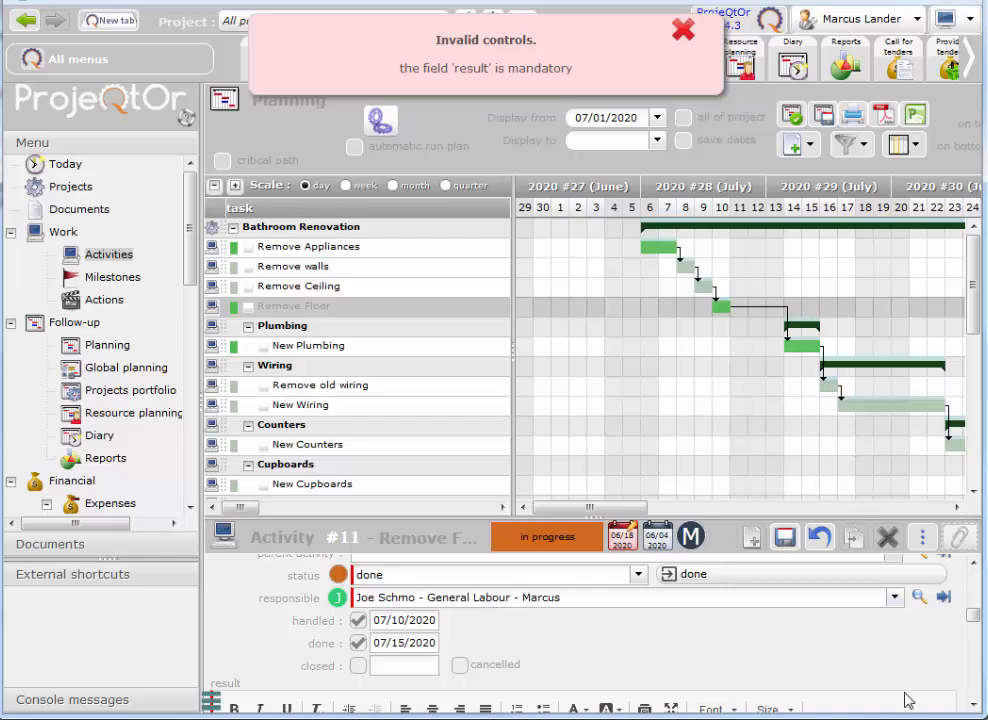
left_click(973, 704)
left_click(973, 706)
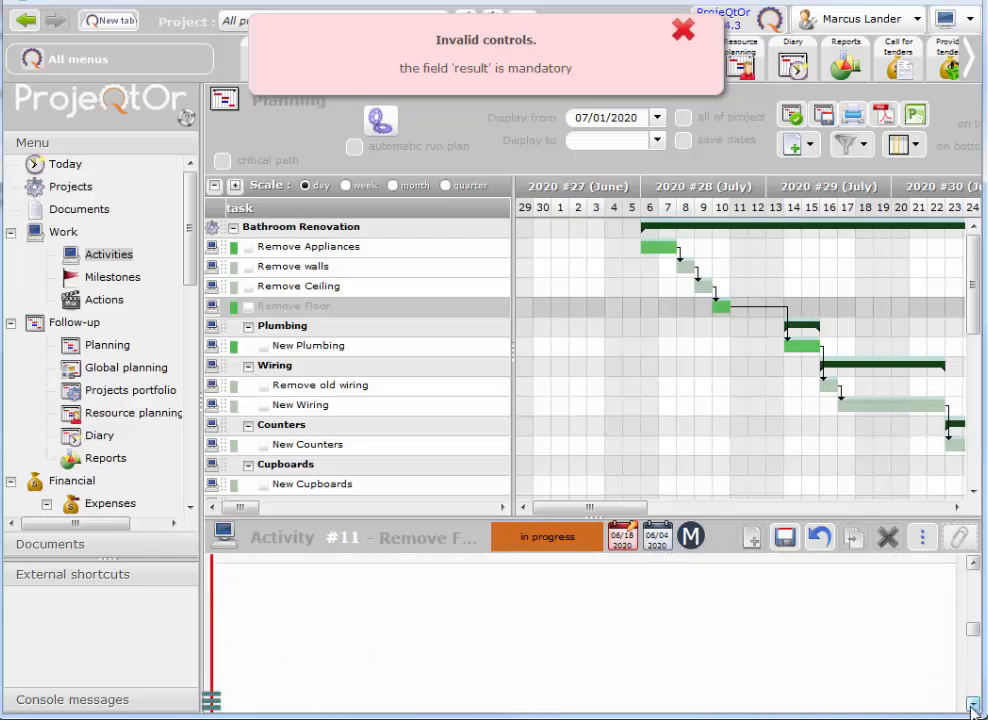
scroll(780, 690, "up", 3)
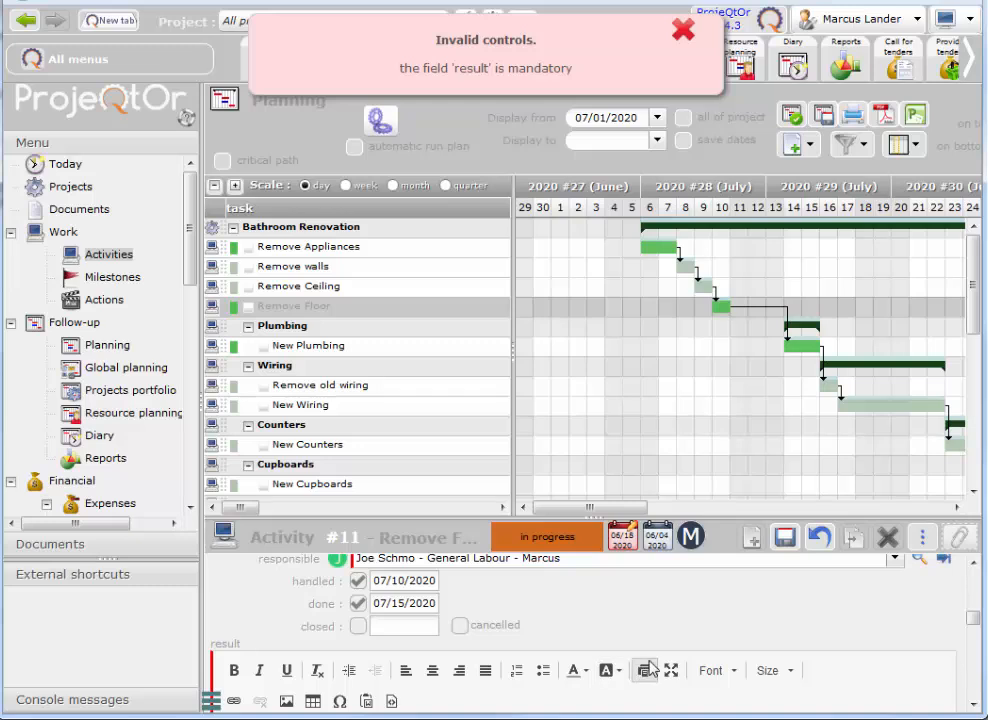
scroll(655, 674, "down", 1)
type("Joe Schmo completed the task, there were termites and dry rot, the task took an additional 2 days")
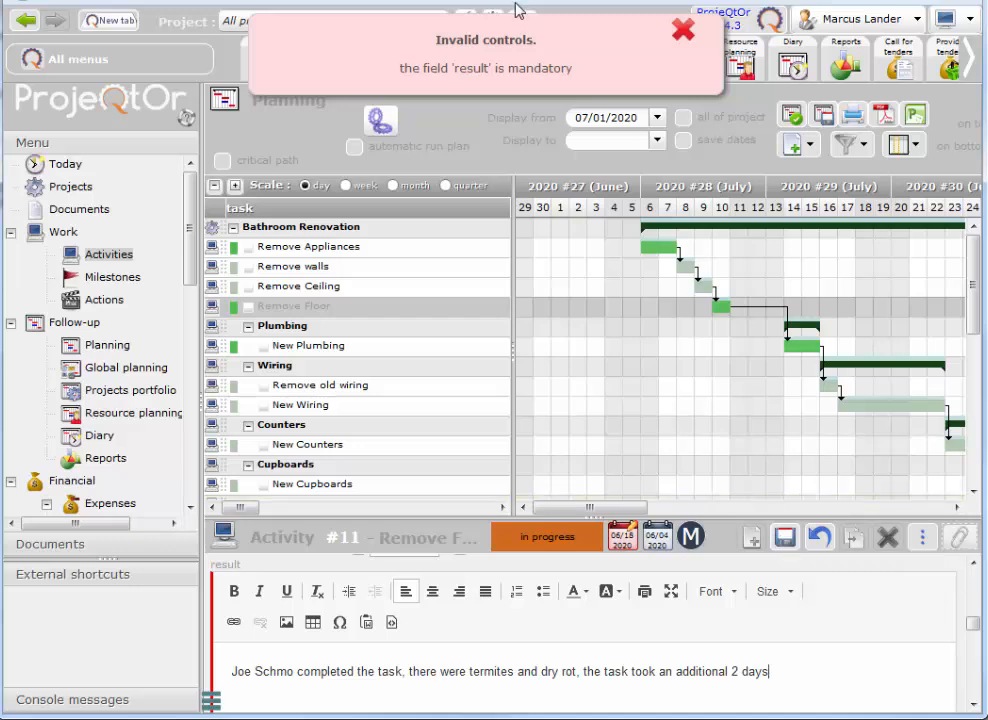
left_click(787, 542)
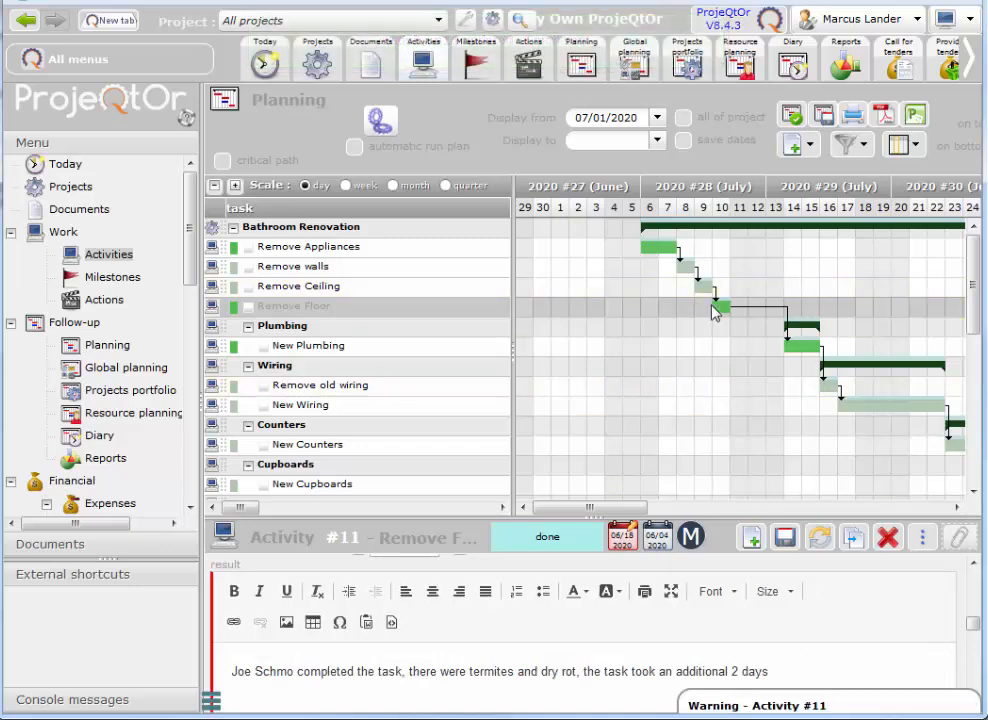
Mark the validated end date warning alerts for the Remove Floor activity as read
mouse_move(723, 309)
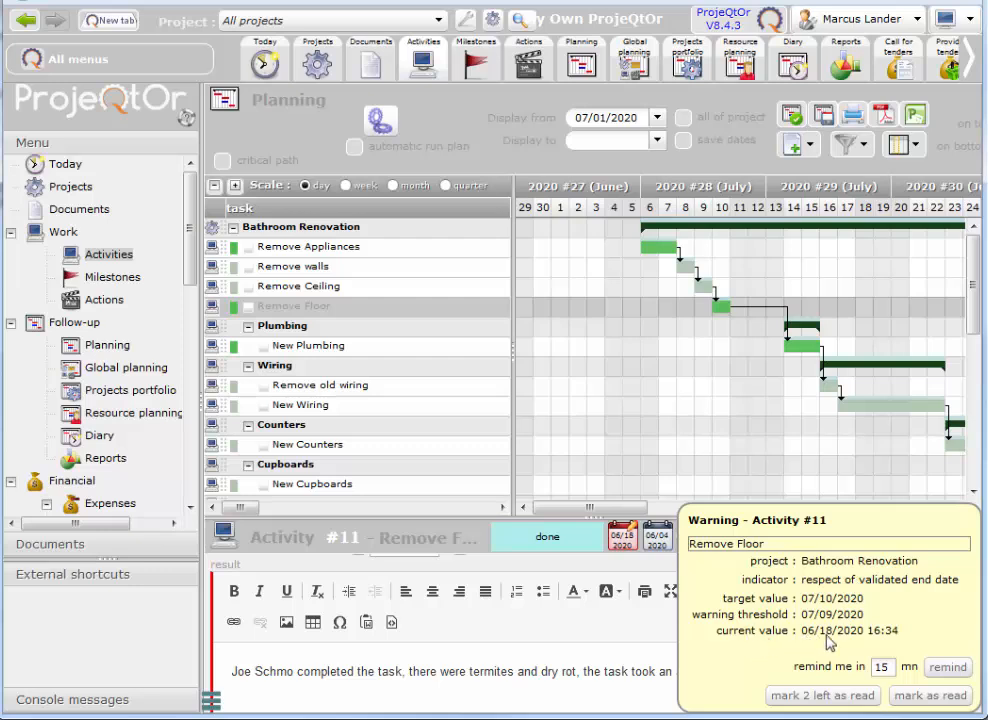
left_click(933, 698)
left_click(930, 696)
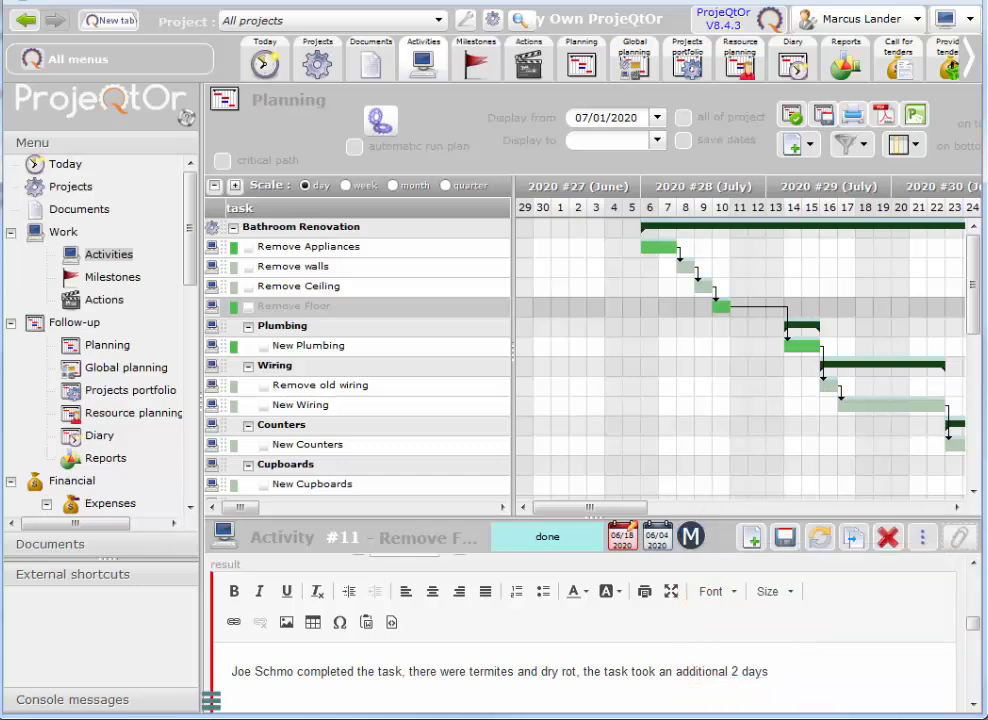
Set the General Labour assignment on Remove Floor to 3 days of assigned work and 0 days left
left_click_drag(975, 630, 975, 621)
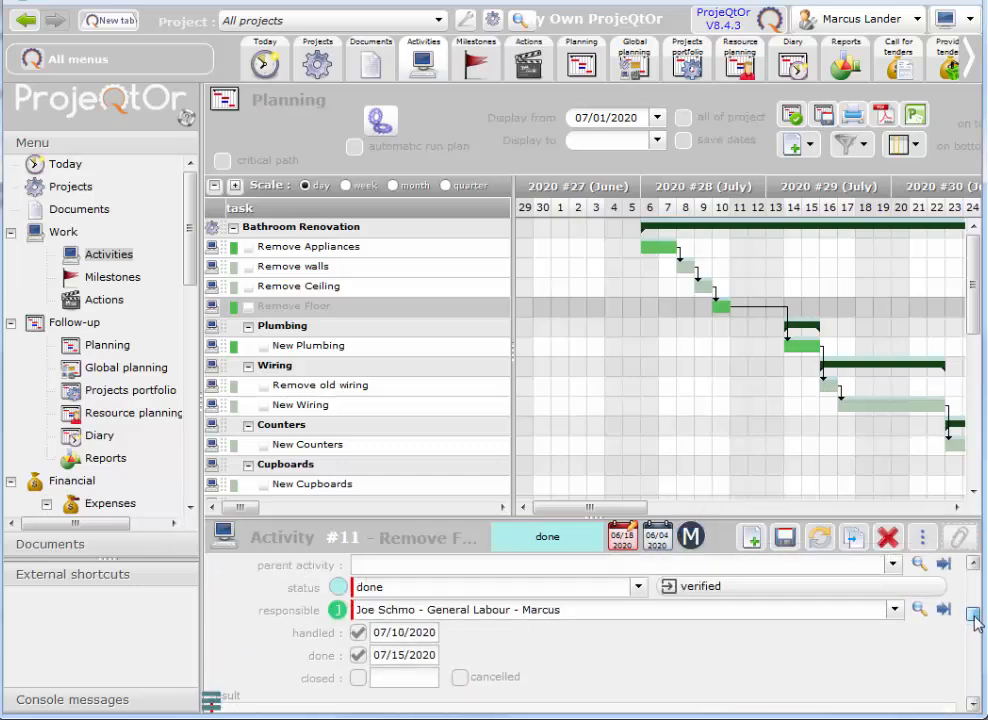
left_click_drag(975, 620, 975, 652)
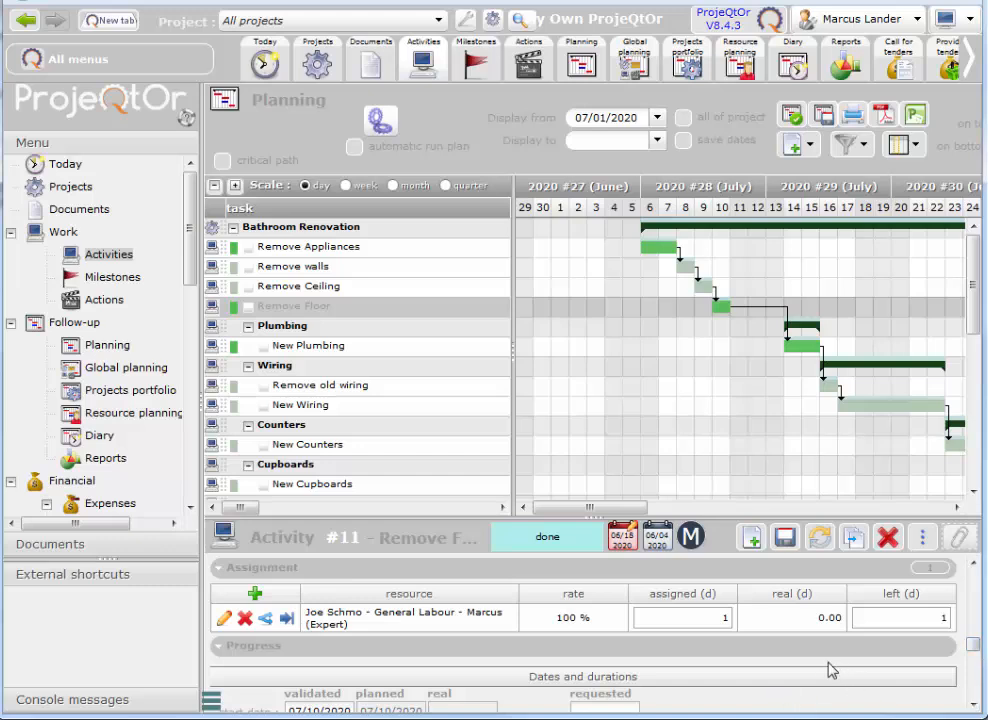
left_click(724, 620)
left_click(941, 619)
Set the Remove Floor activity's validated duration, requested duration and validated work to 3 days each
left_click(975, 705)
left_click(975, 705)
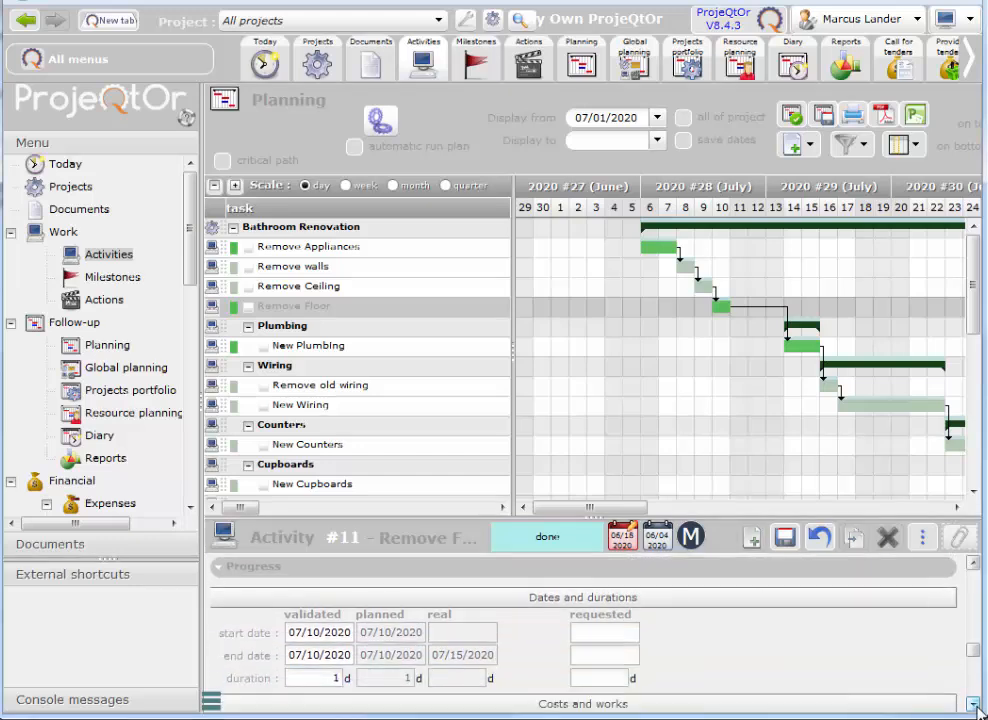
double_click(337, 678)
type("3")
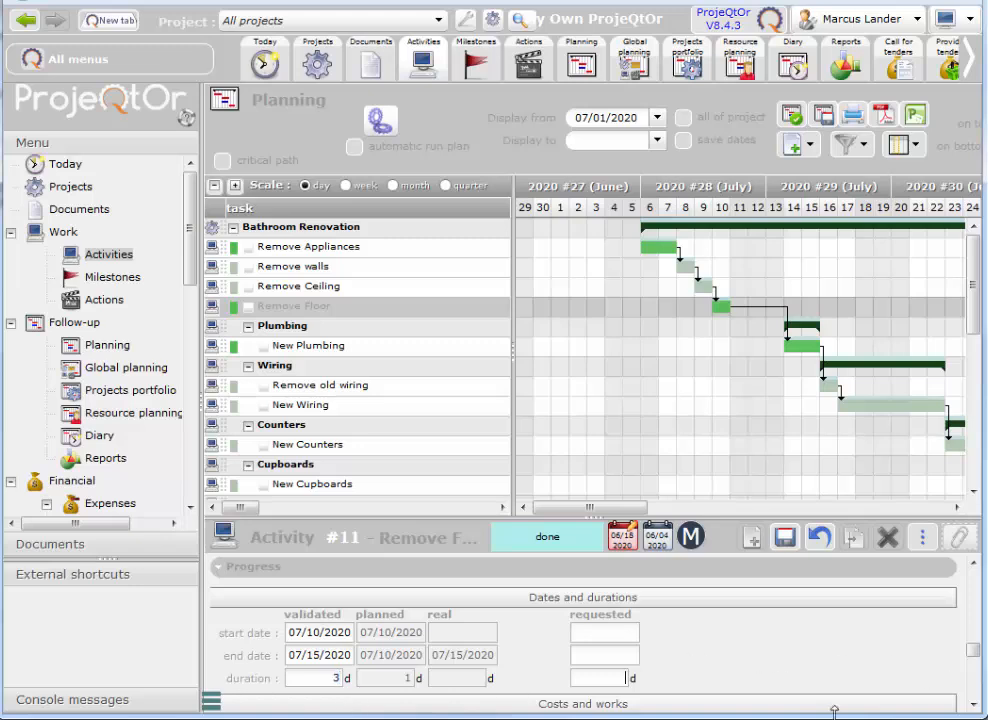
type("3")
key("Tab")
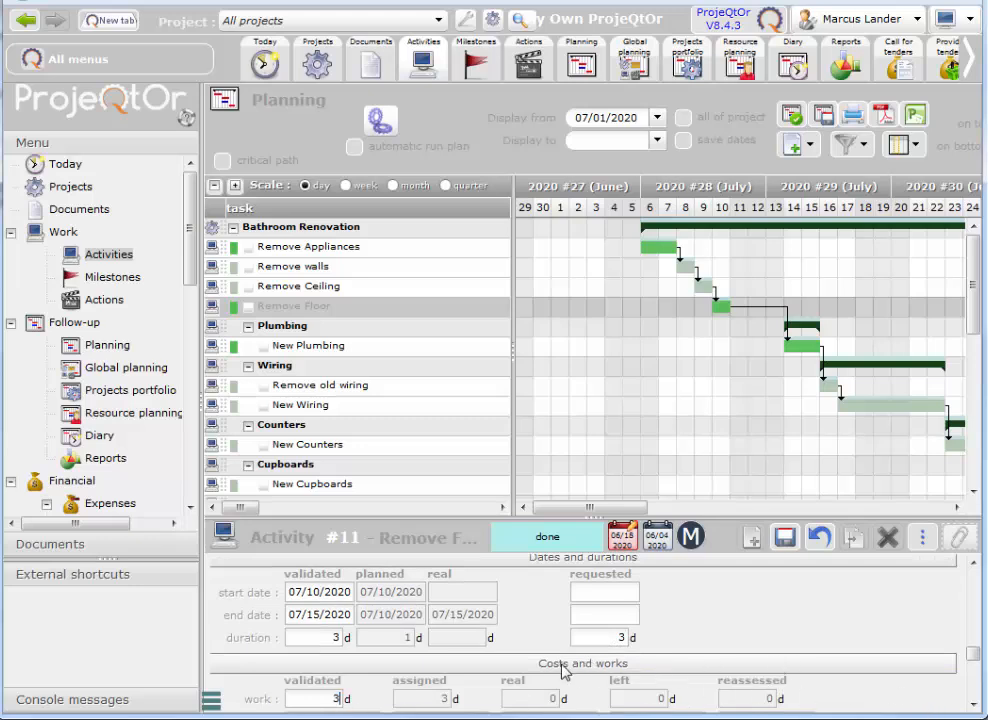
Examine the activity's costs, steering settings, predecessor, linked elements, attachments and notes sections
left_click(972, 705)
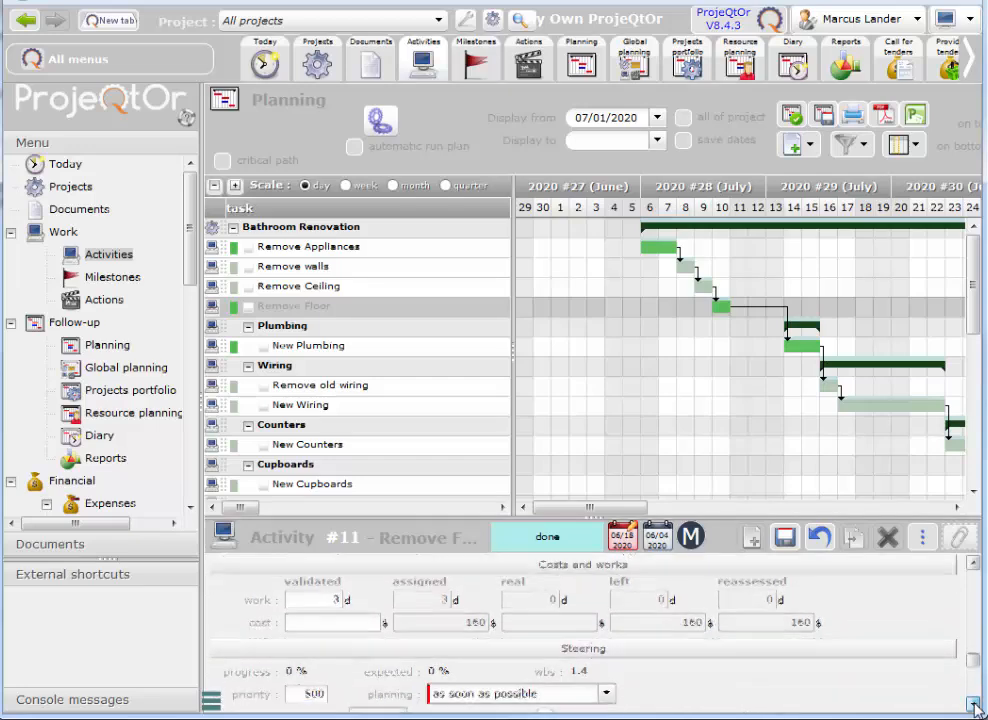
left_click(972, 705)
left_click(972, 705)
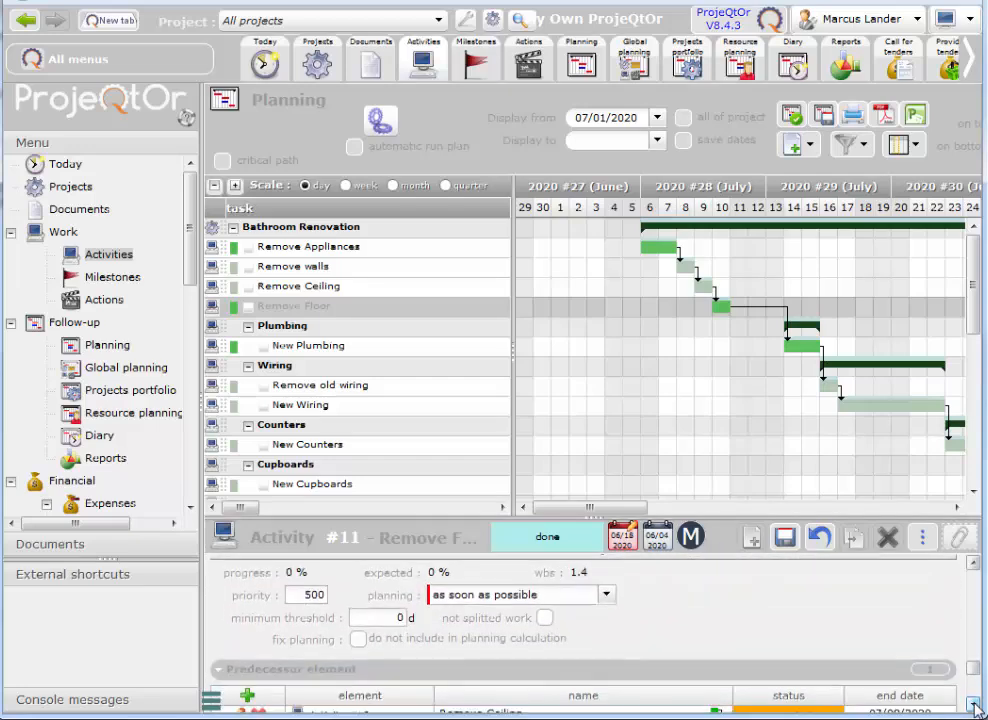
left_click(972, 705)
left_click(972, 705)
left_click(972, 705)
left_click(972, 705)
left_click(972, 705)
left_click(972, 705)
left_click(972, 705)
left_click(972, 705)
left_click(972, 705)
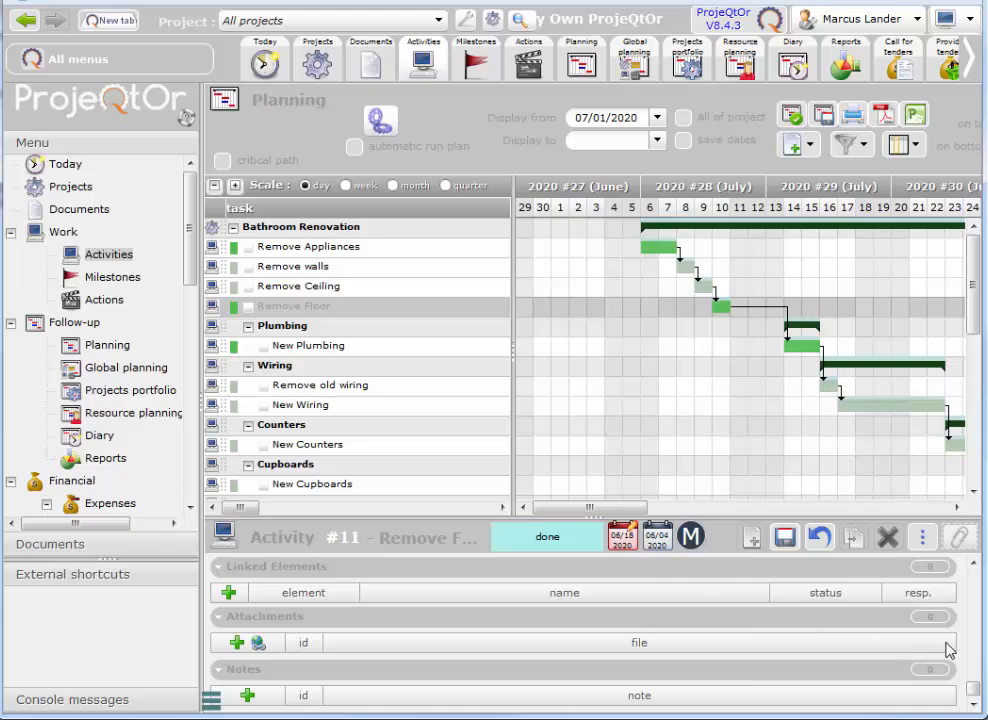
Save the Remove Floor changes and recalculate the Bathroom Renovation planning with start date 07/06/2020
left_click(785, 537)
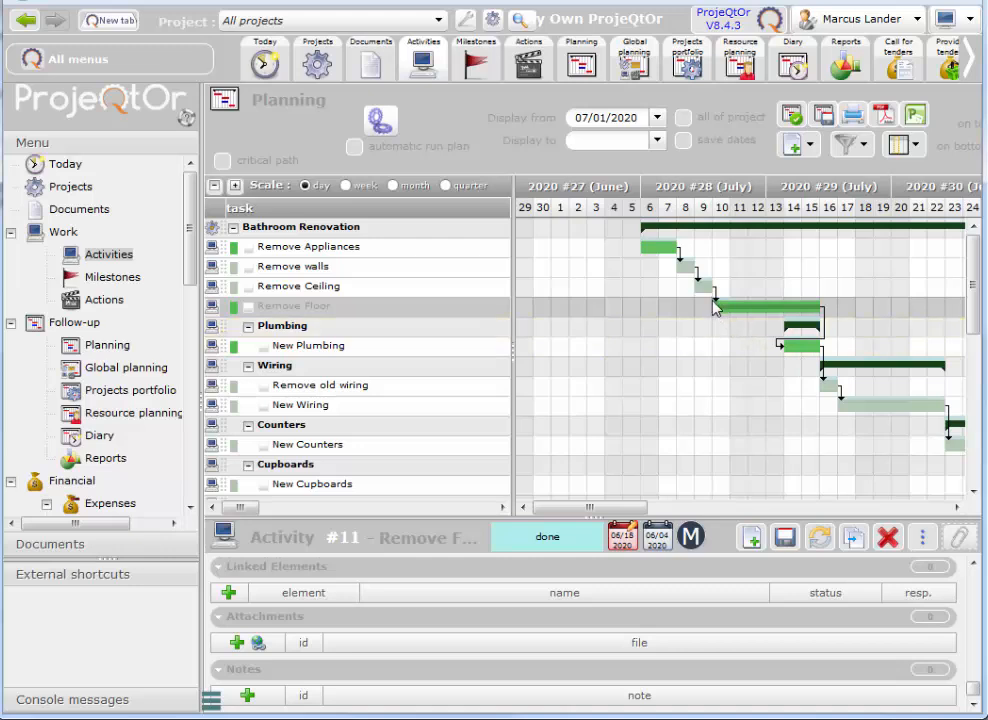
mouse_move(724, 309)
left_click(380, 120)
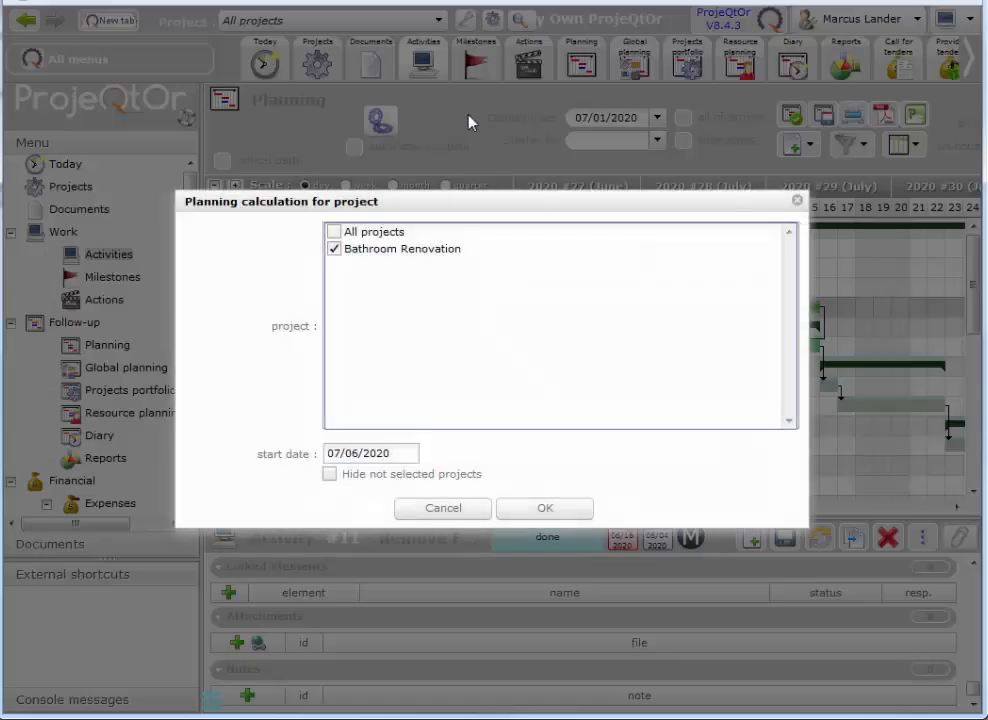
left_click(543, 512)
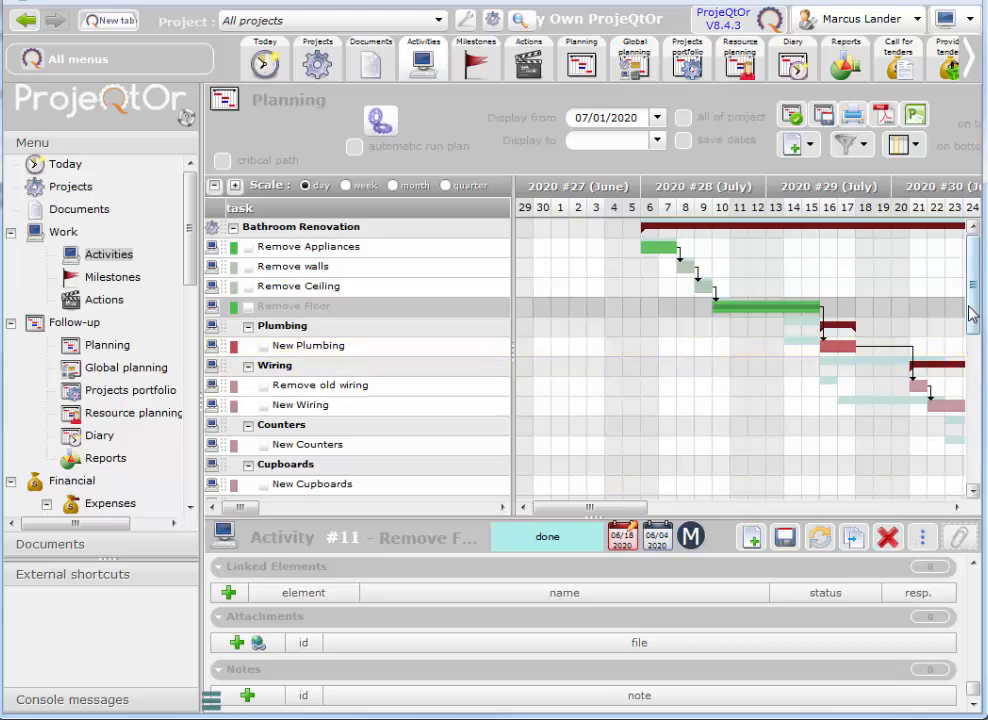
Advance the Remove Floor activity's status through validated to closed
mouse_move(976, 310)
left_mouse_down()
mouse_move(978, 338)
mouse_move(979, 315)
left_mouse_up()
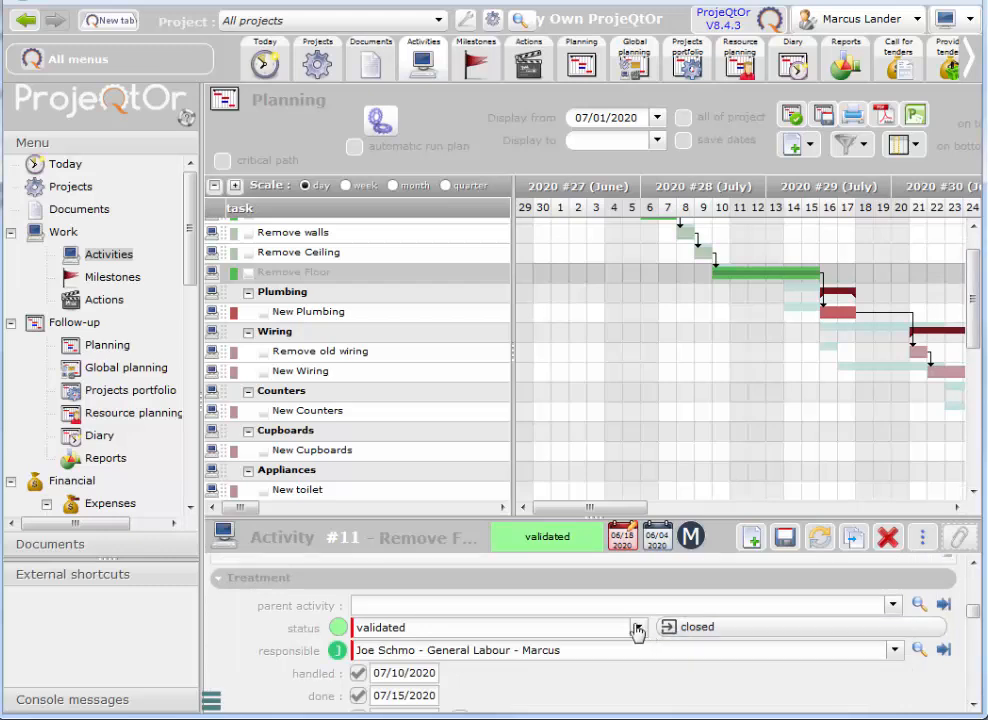
left_click(637, 628)
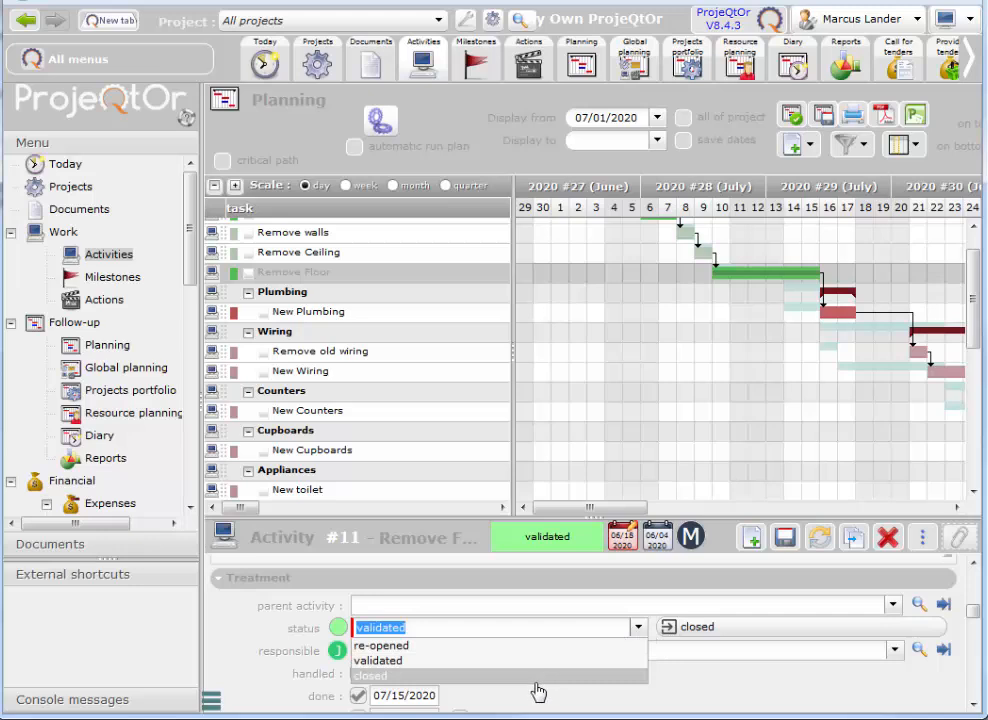
left_click(700, 634)
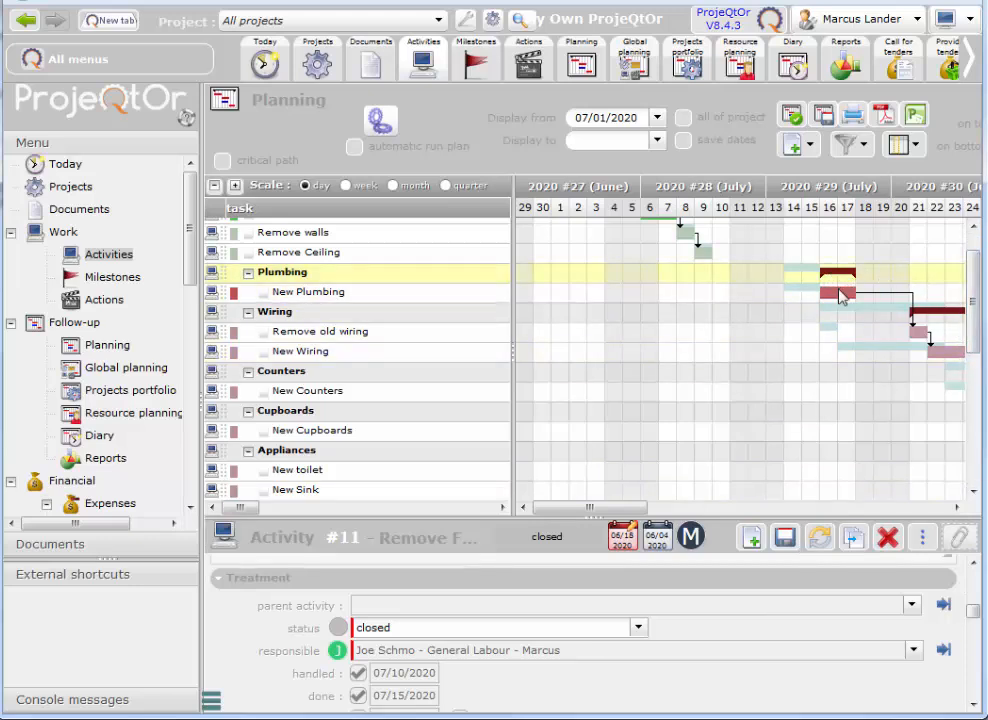
Open the closed Remove Floor activity through the predecessor element of the New Plumbing activity
mouse_move(841, 300)
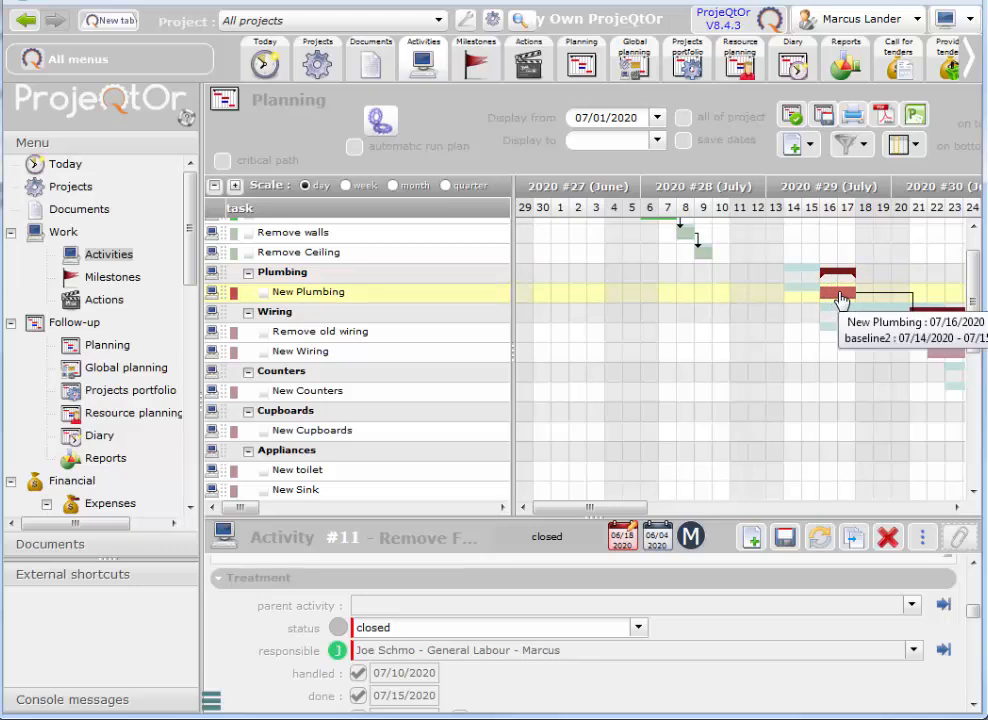
left_click(838, 298)
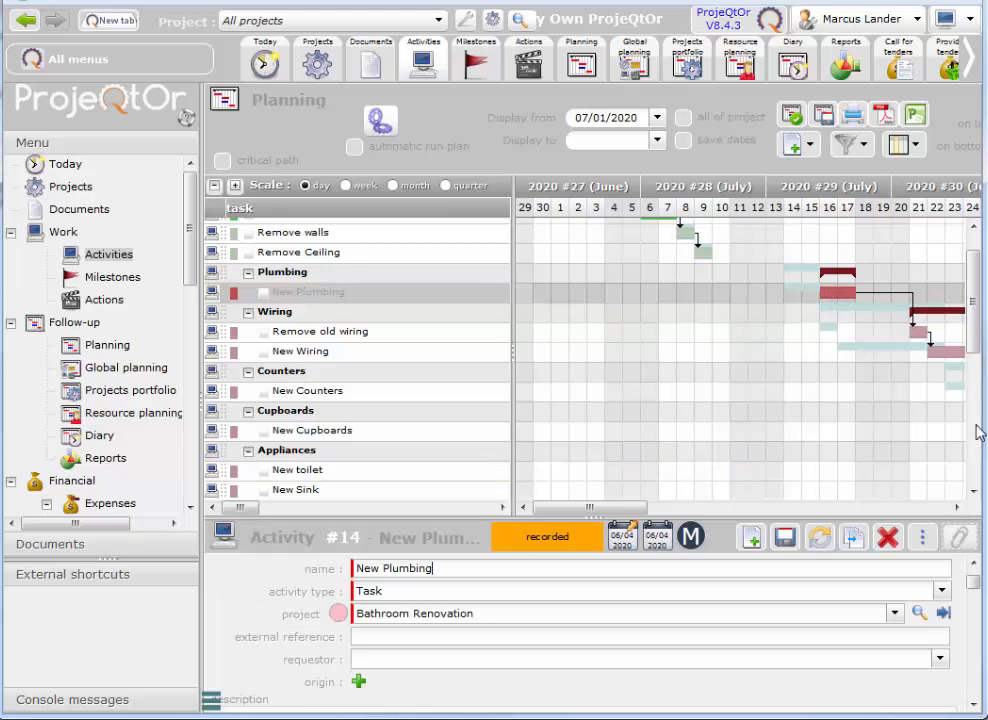
scroll(972, 588, "down", 5)
left_click_drag(972, 605, 978, 679)
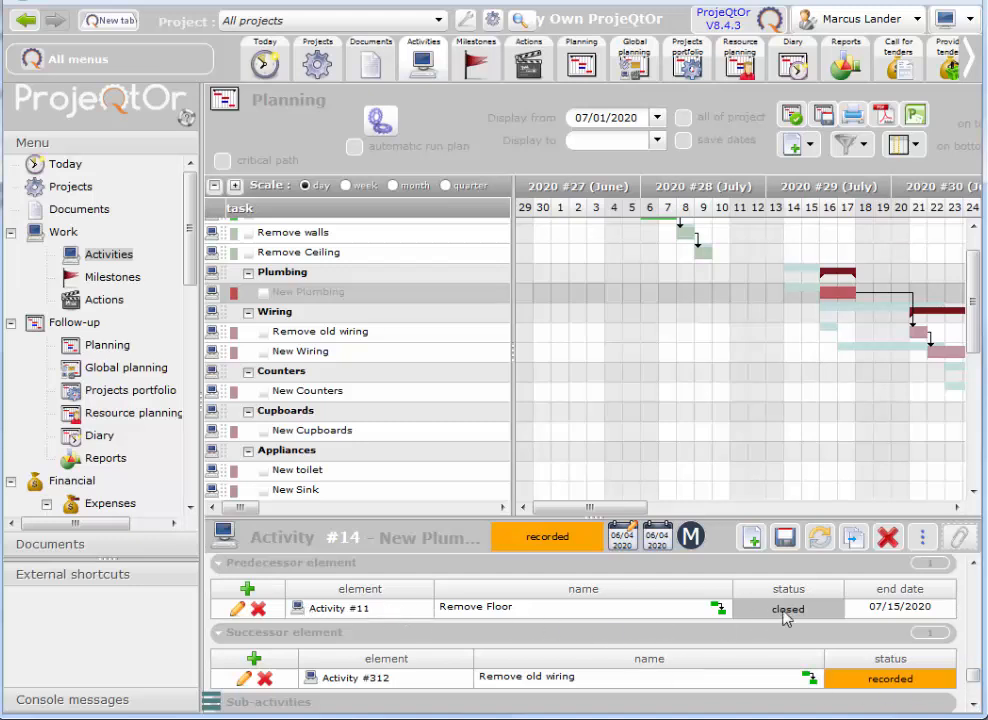
left_click(555, 610)
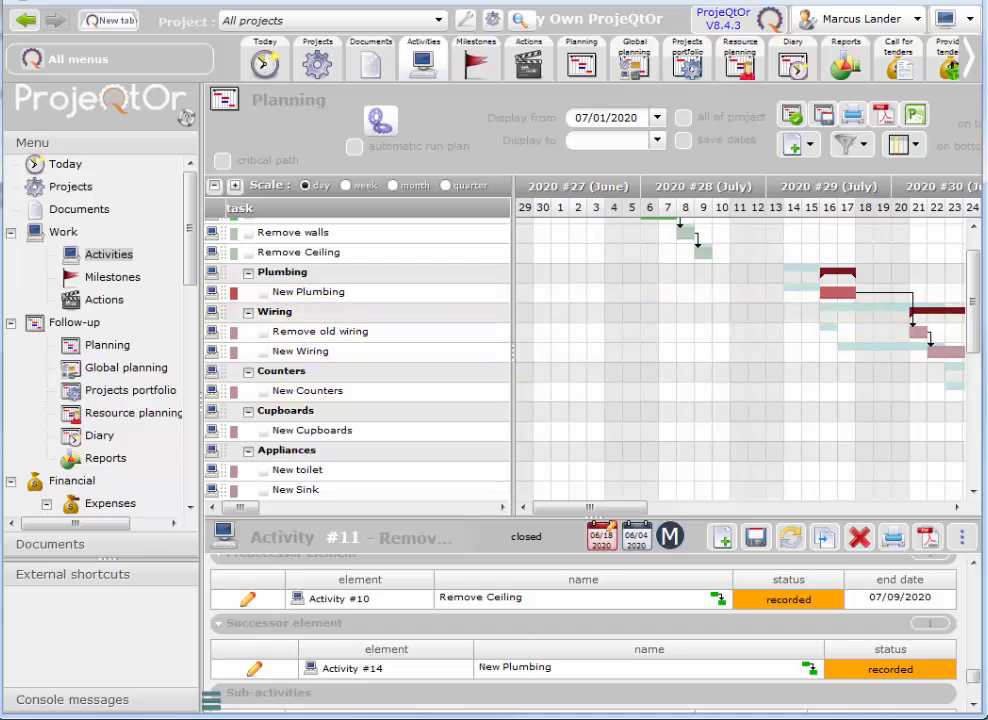
Set the closed Remove Floor activity's status to re-opened and save the change
left_click(973, 706)
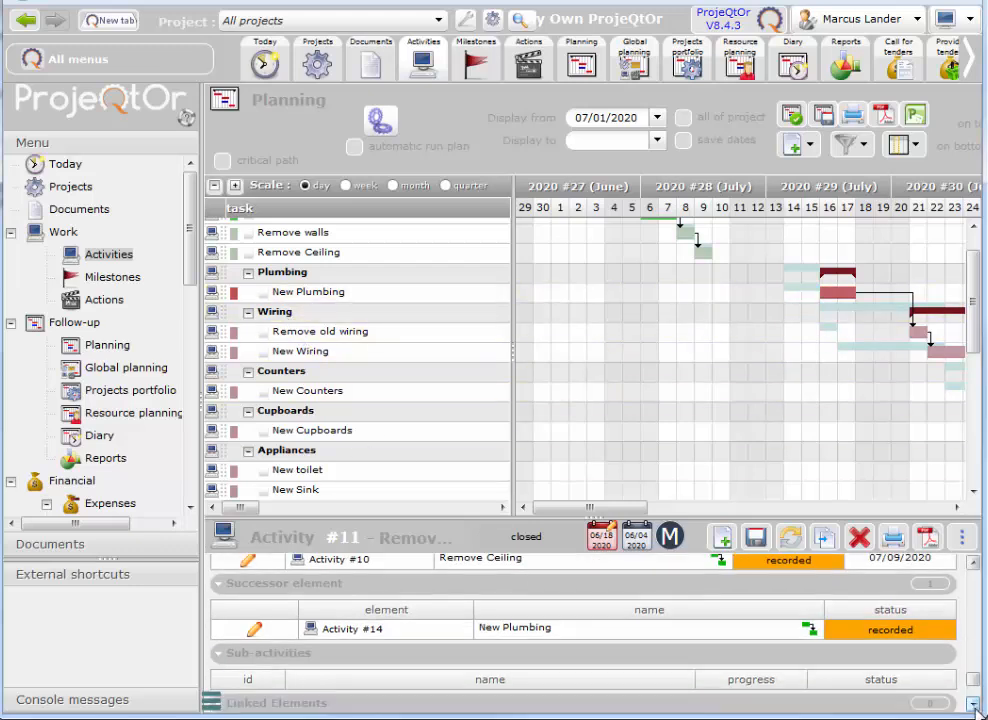
left_click(973, 706)
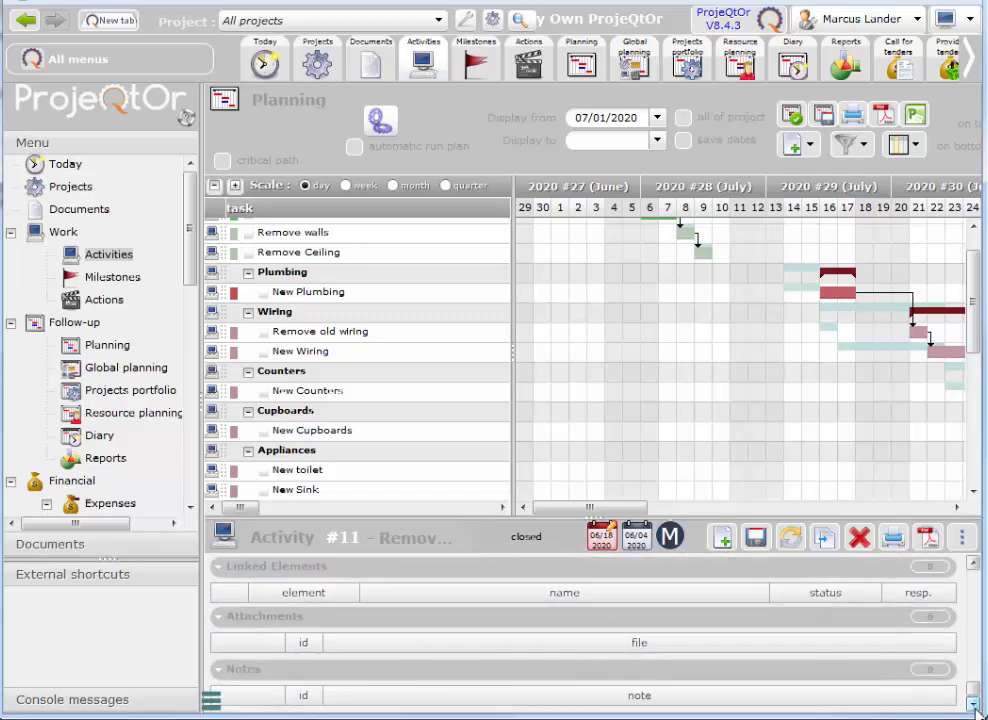
scroll(978, 570, "up", 10)
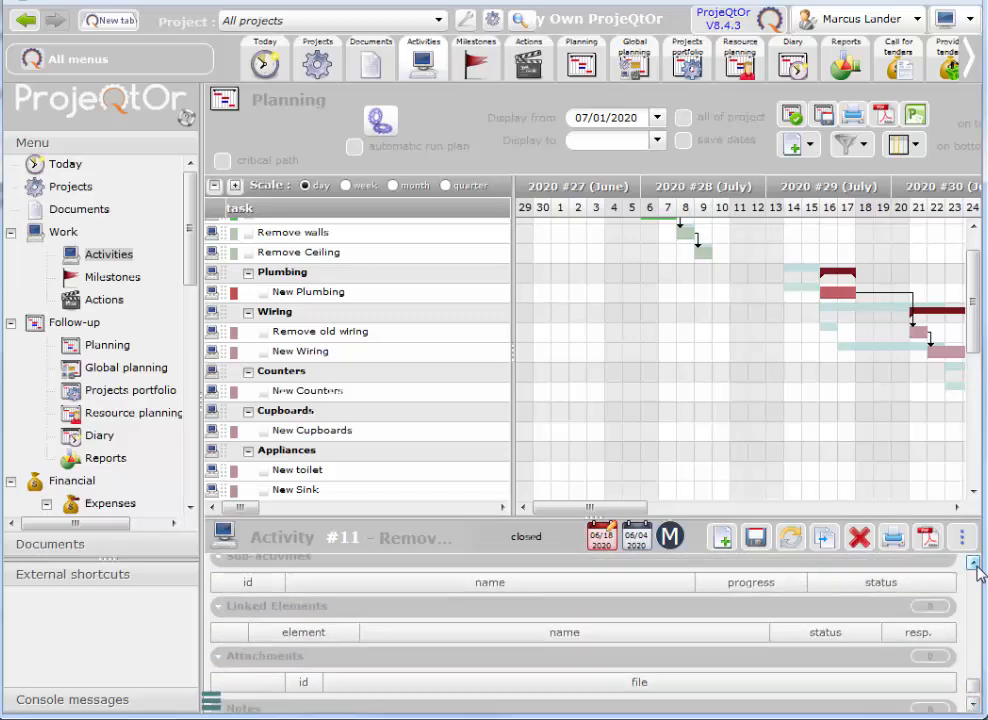
scroll(978, 570, "up", 10)
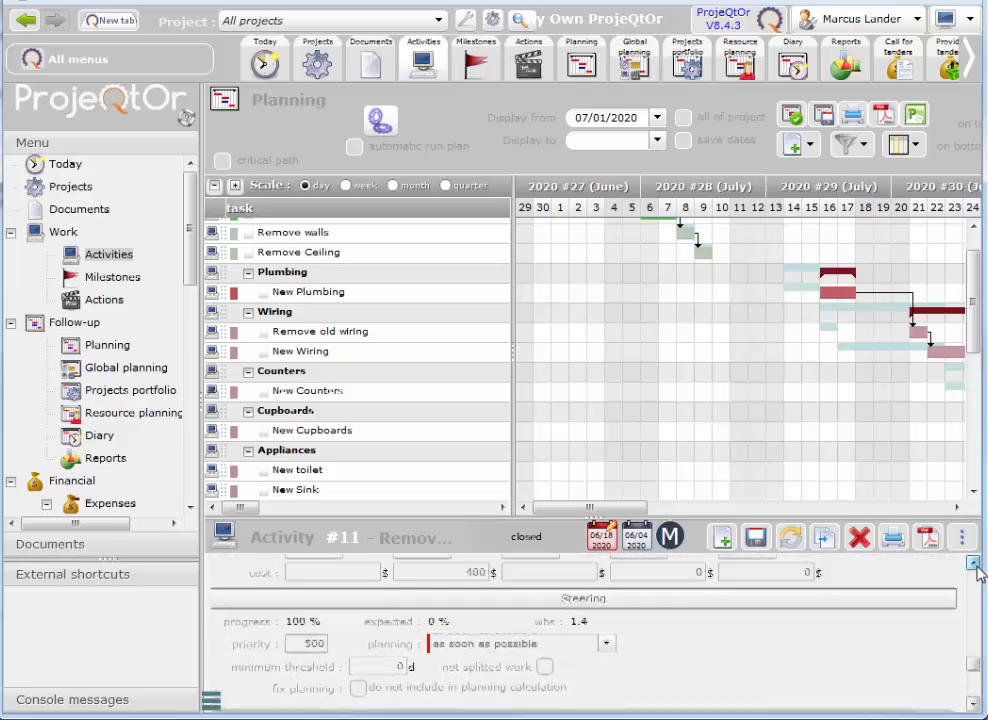
scroll(978, 570, "up", 10)
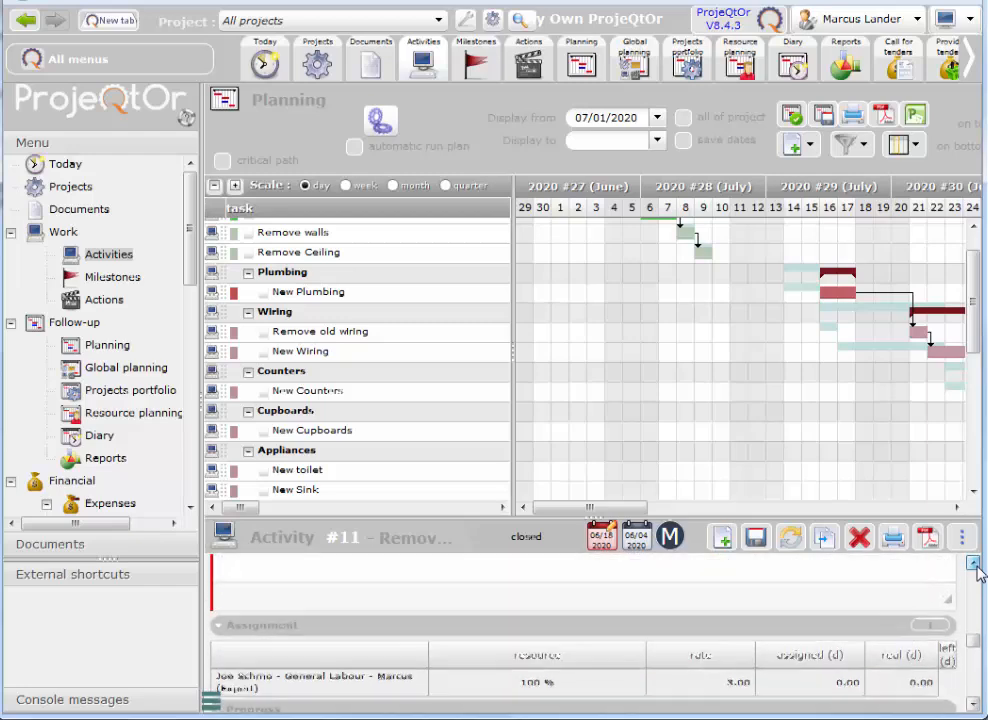
scroll(978, 570, "up", 8)
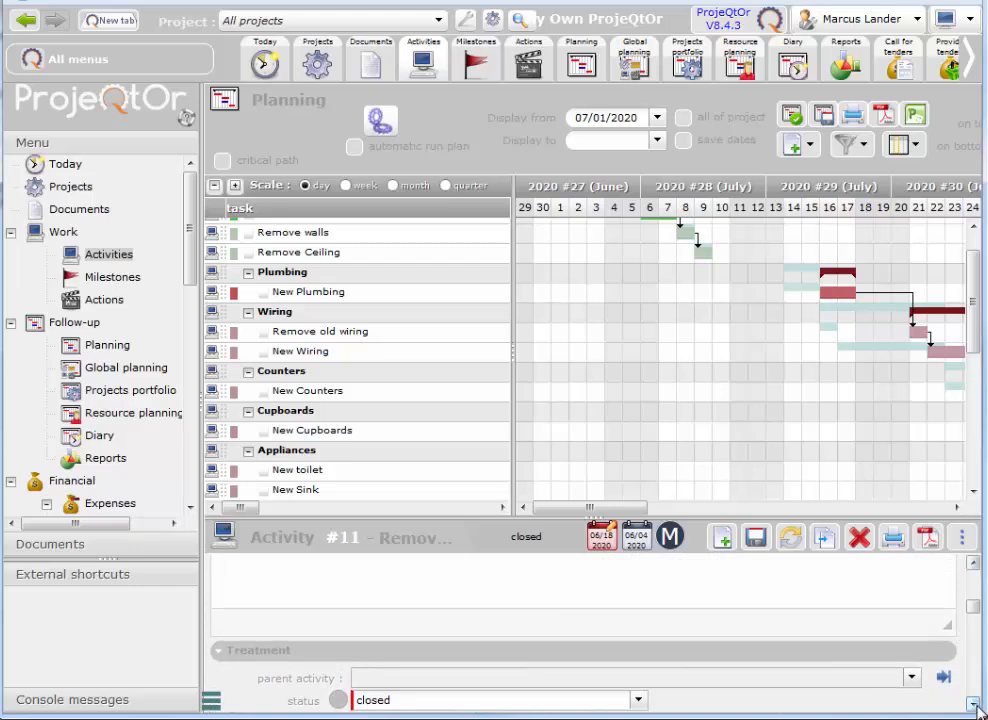
scroll(978, 570, "down", 3)
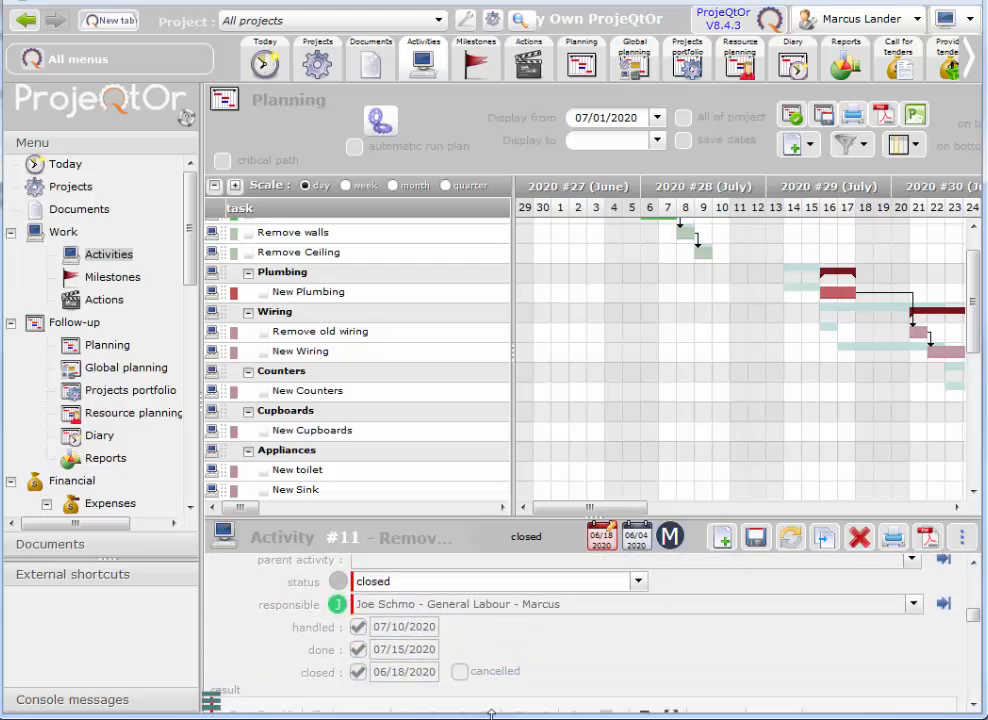
left_click(636, 581)
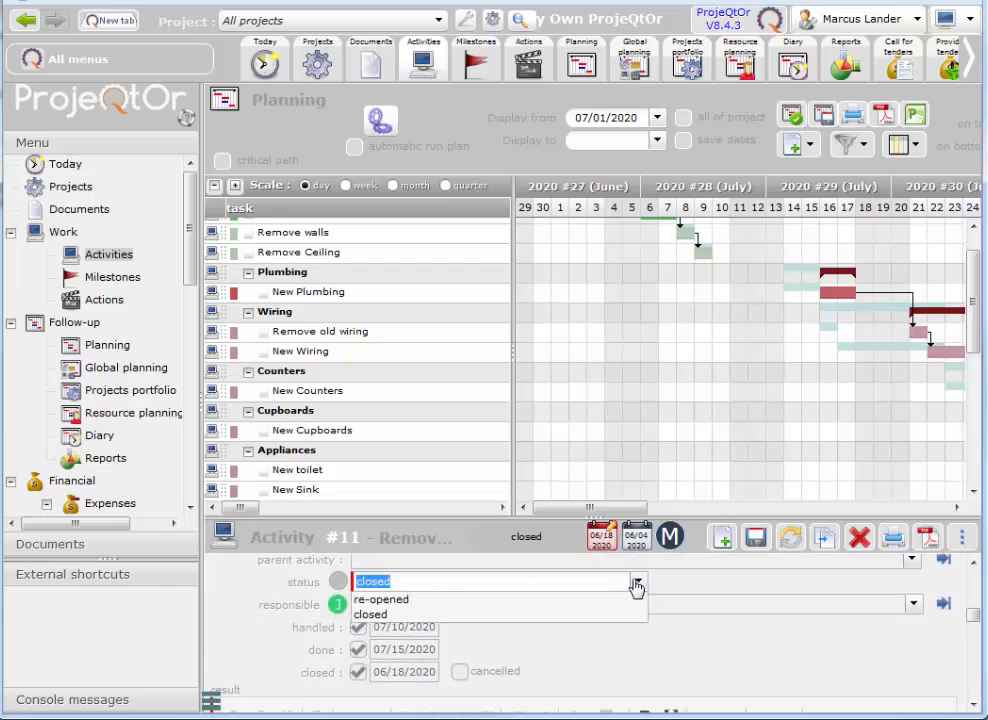
left_click(395, 599)
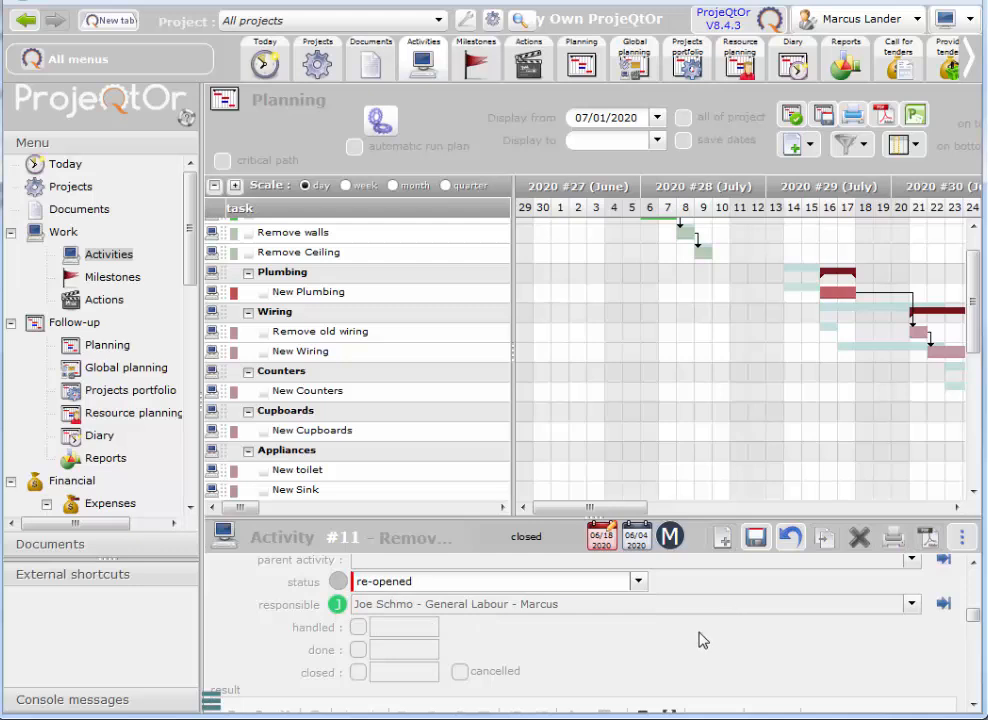
left_click(757, 540)
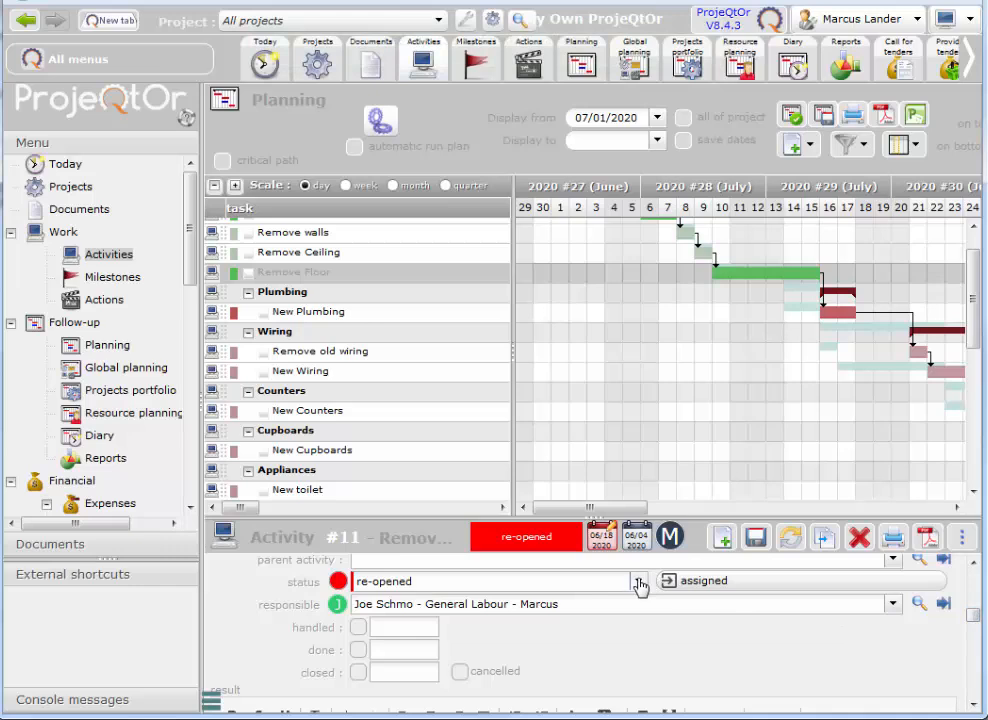
Change the re-opened Remove Floor activity's status to assigned and save it
left_click(640, 583)
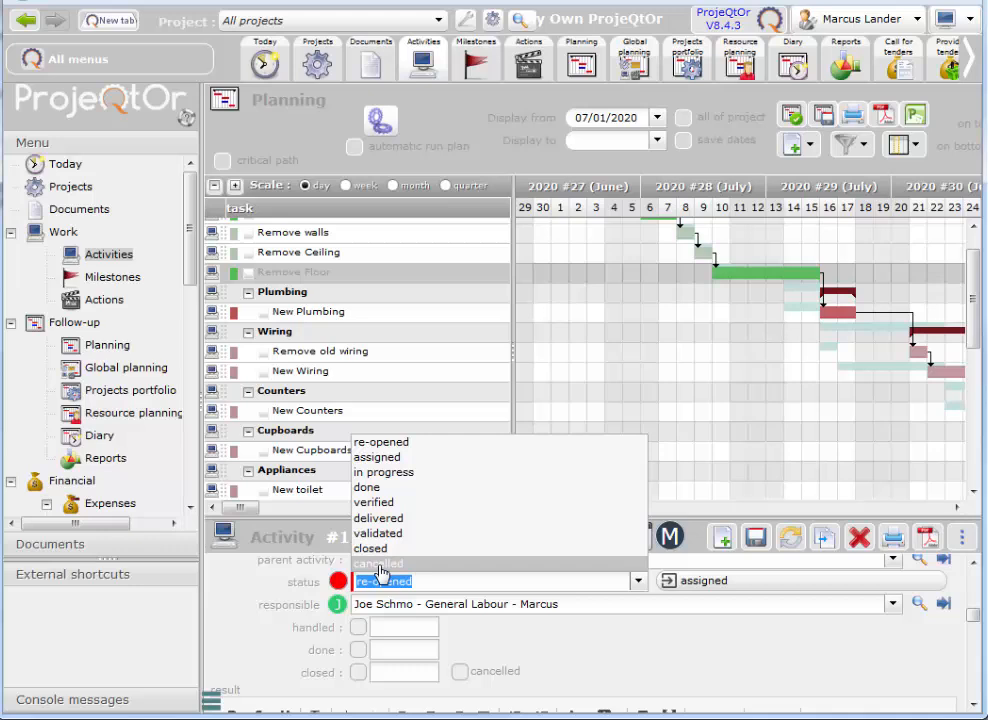
left_click(379, 458)
key("ctrl+s")
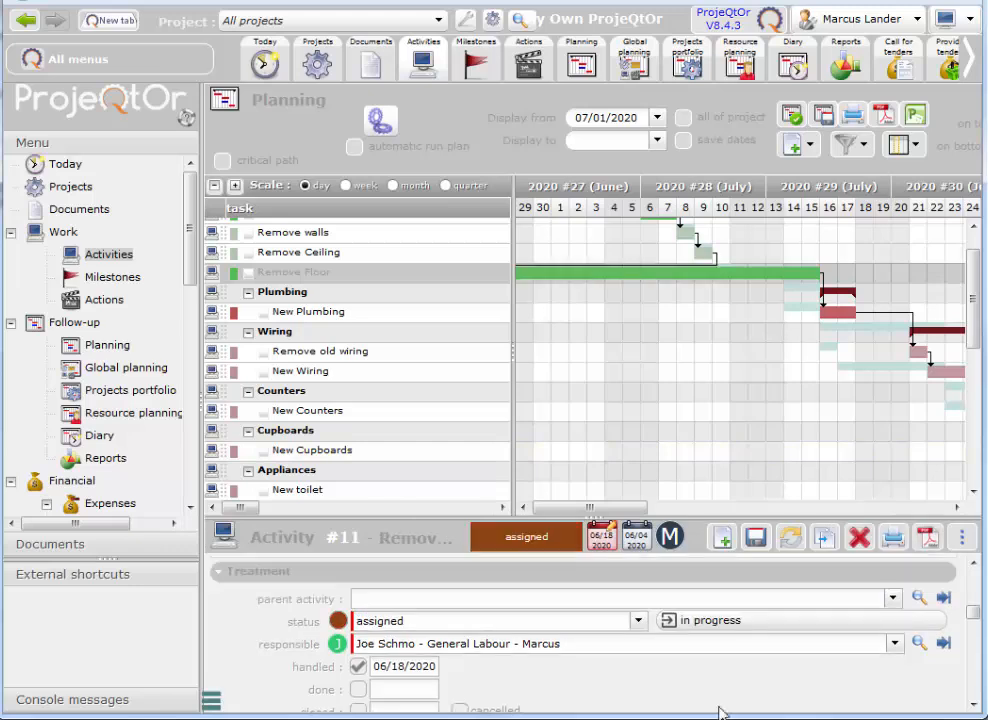